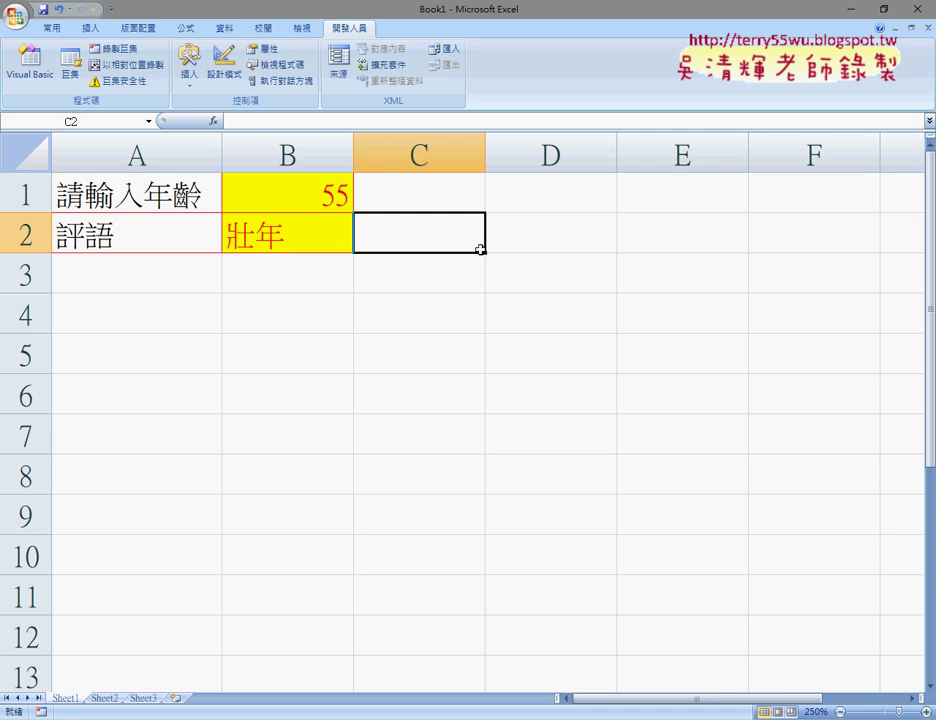
- Draw a new form button spanning cells C1 to D2
left_click(188, 76)
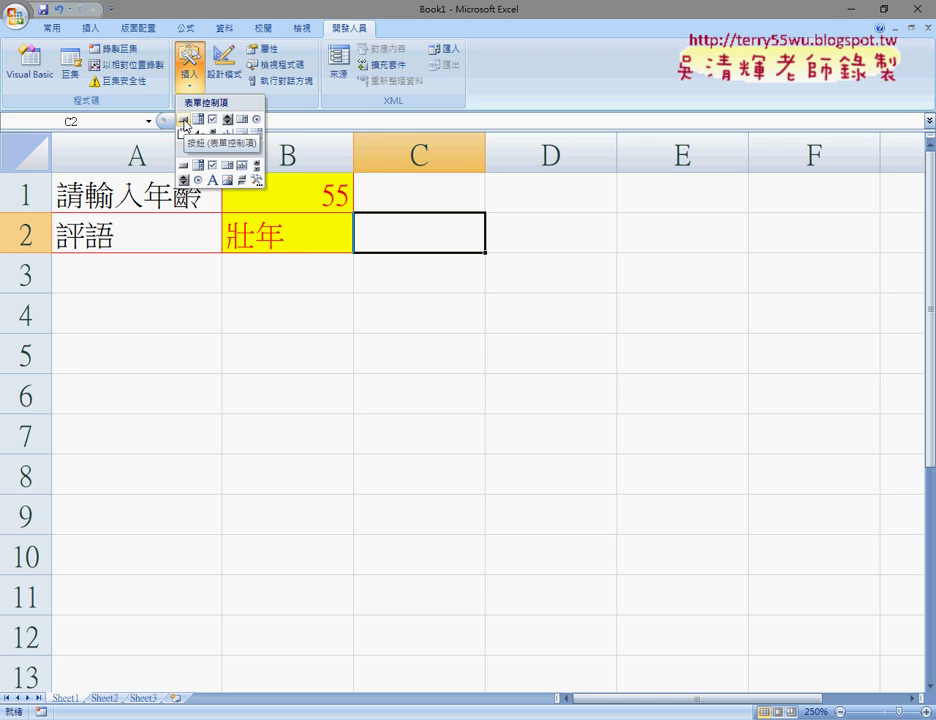
left_click(184, 124)
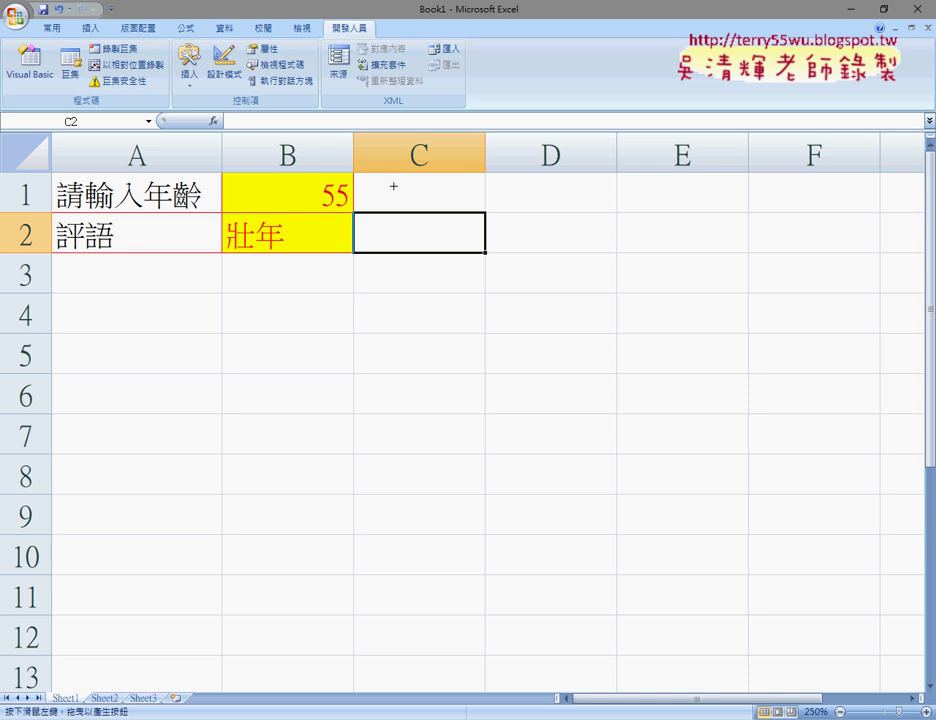
mouse_move(393, 186)
left_mouse_down()
mouse_move(577, 238)
mouse_move(632, 243)
left_mouse_up()
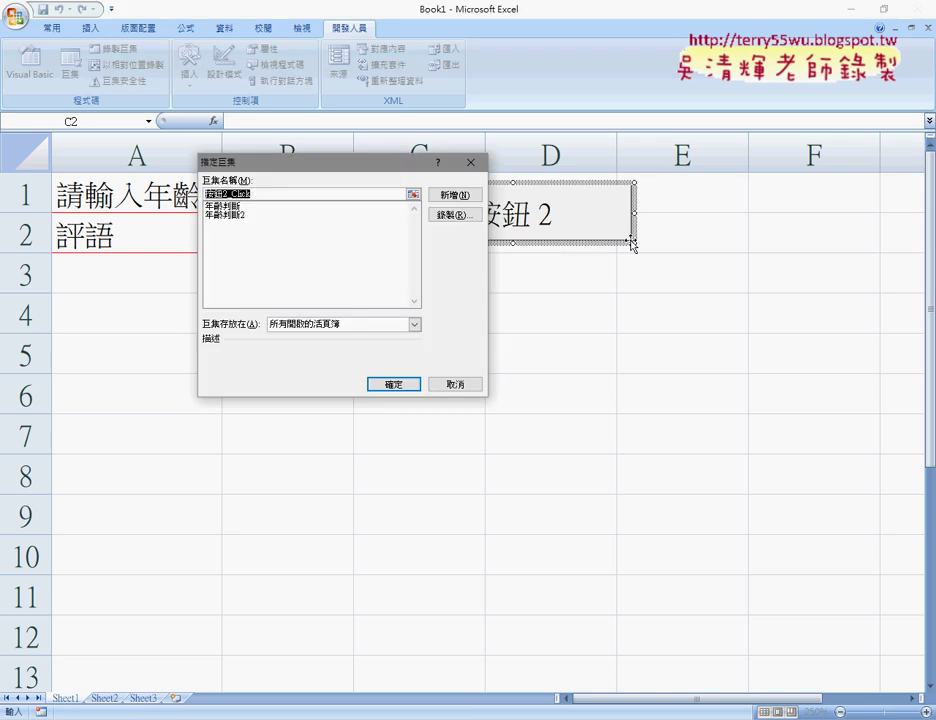
- Choose the 年齡判斷2 macro for the button and copy its name
mouse_move(300, 166)
left_mouse_down()
mouse_move(610, 117)
mouse_move(611, 109)
left_mouse_up()
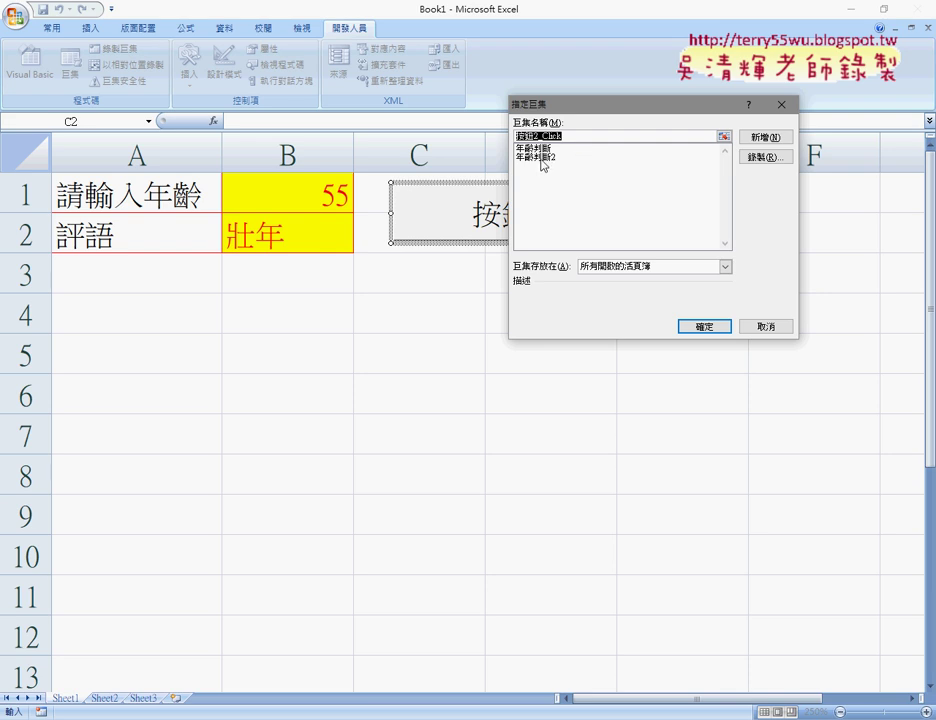
left_click(542, 160)
left_click_drag(564, 104, 668, 49)
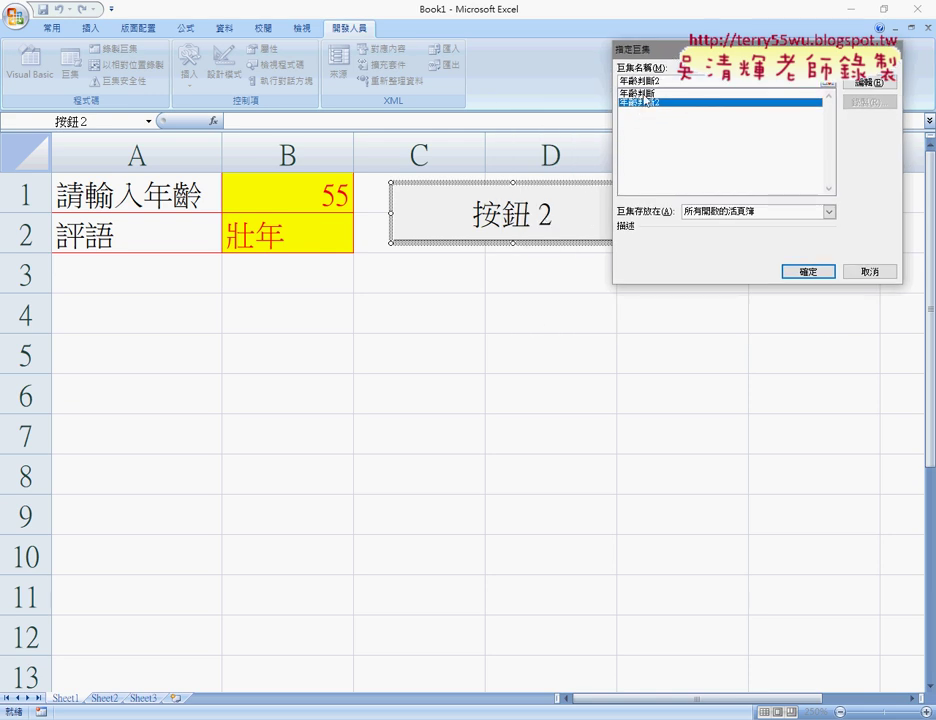
left_click_drag(656, 81, 621, 81)
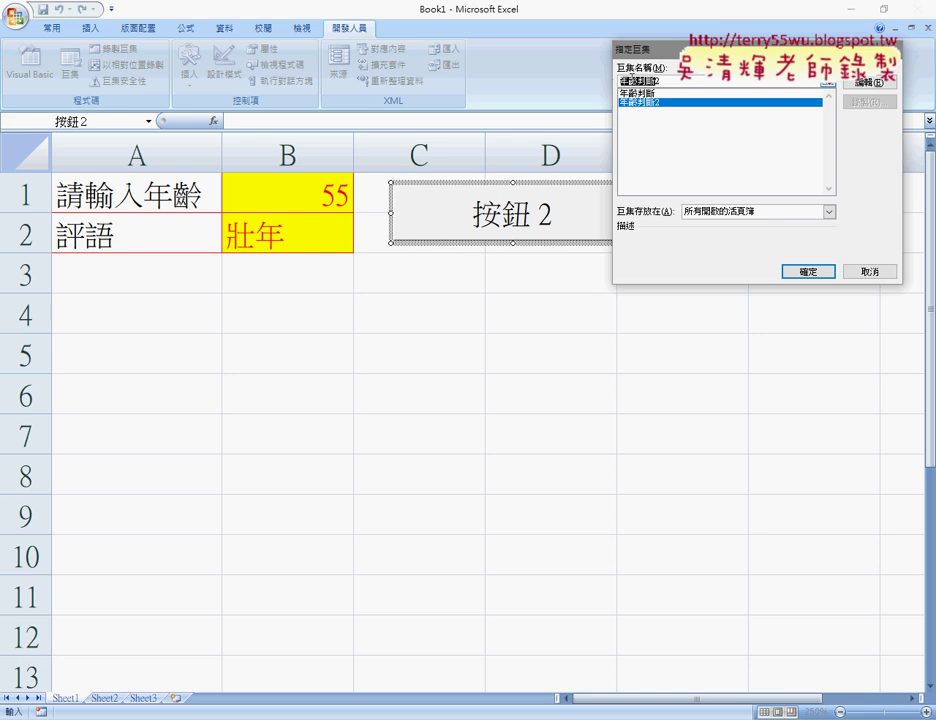
right_click(628, 81)
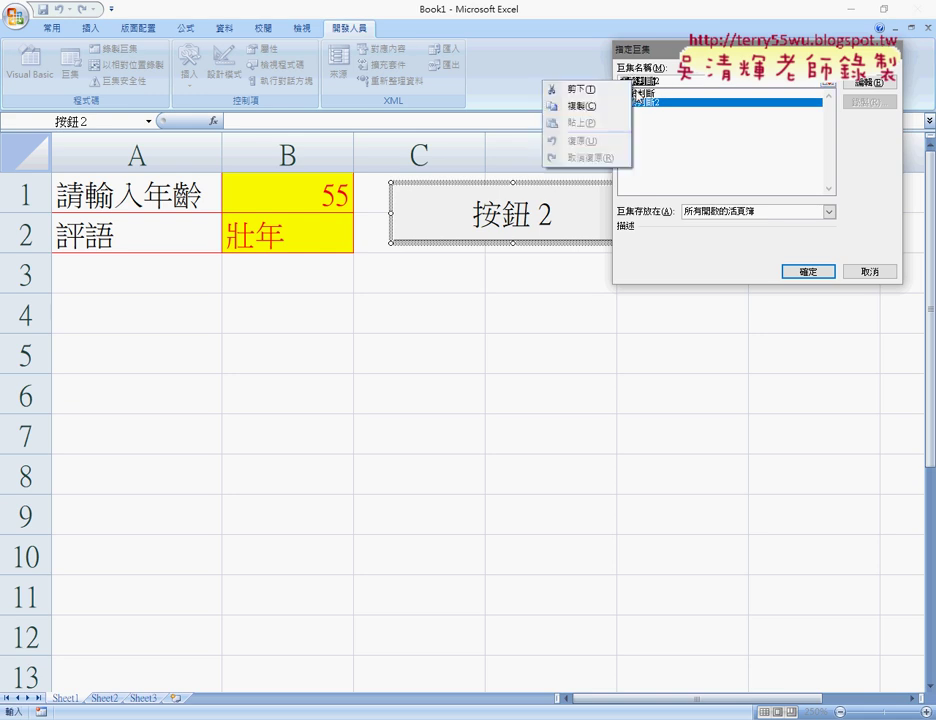
left_click(589, 113)
- Confirm the macro assignment and change the button caption from 按鈕 2 to 年齡判斷
left_click(806, 272)
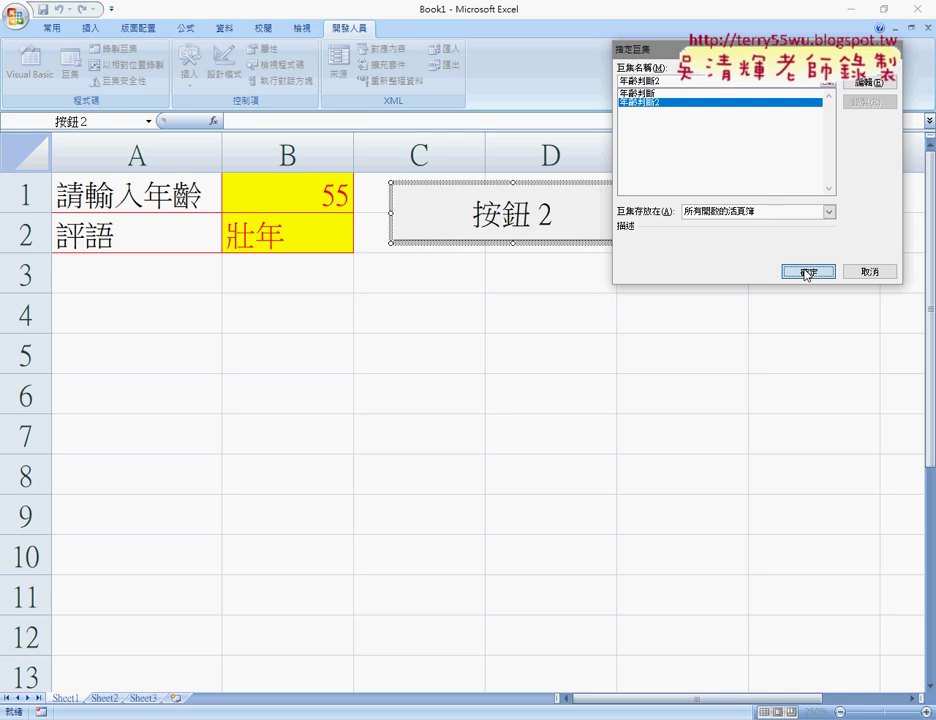
left_click_drag(566, 212, 396, 213)
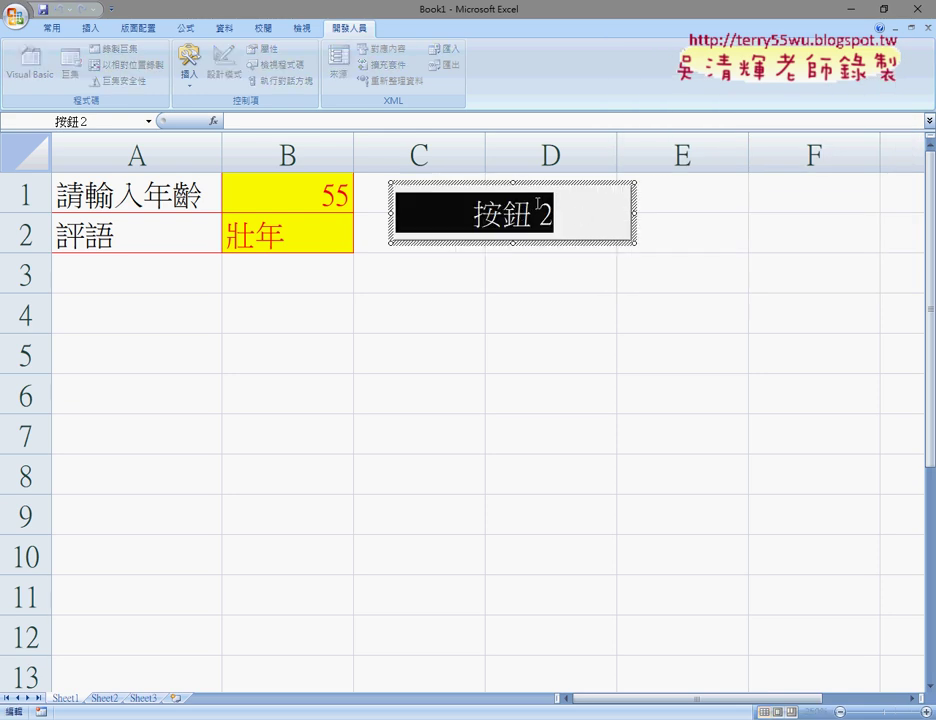
type("年齡判斷")
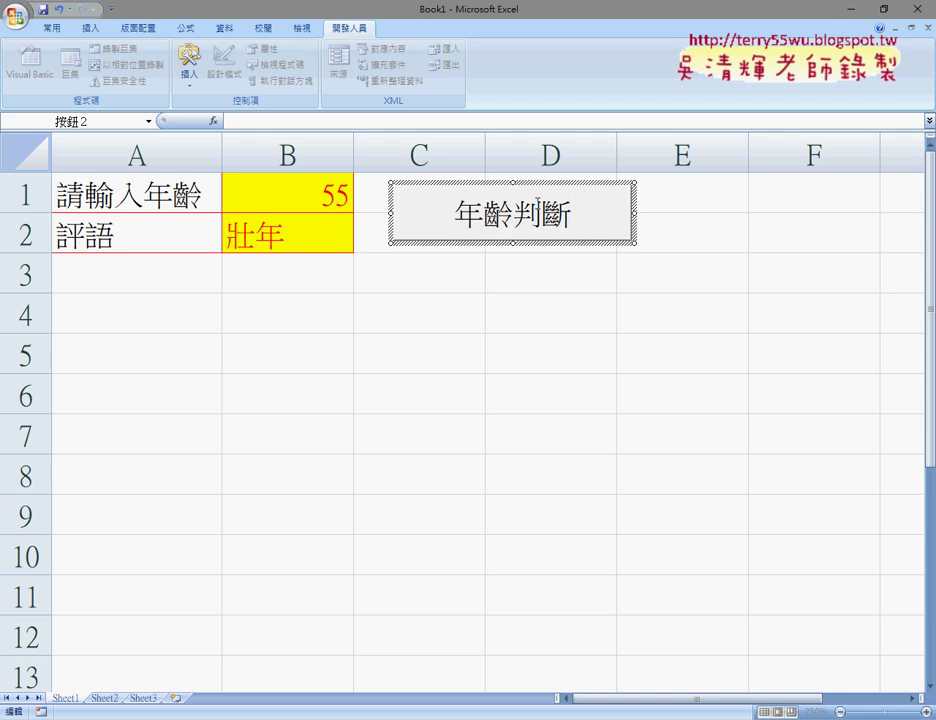
left_click(600, 344)
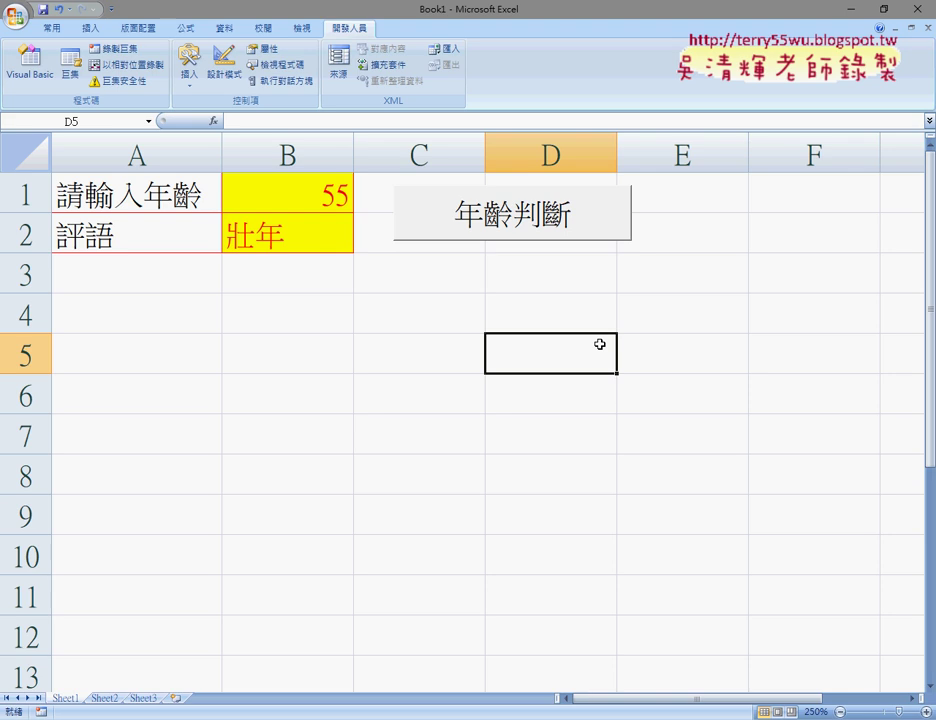
- Change the age in B1 from 55 to 32 and run the 年齡判斷 button
double_click(309, 204)
left_click_drag(309, 204, 390, 198)
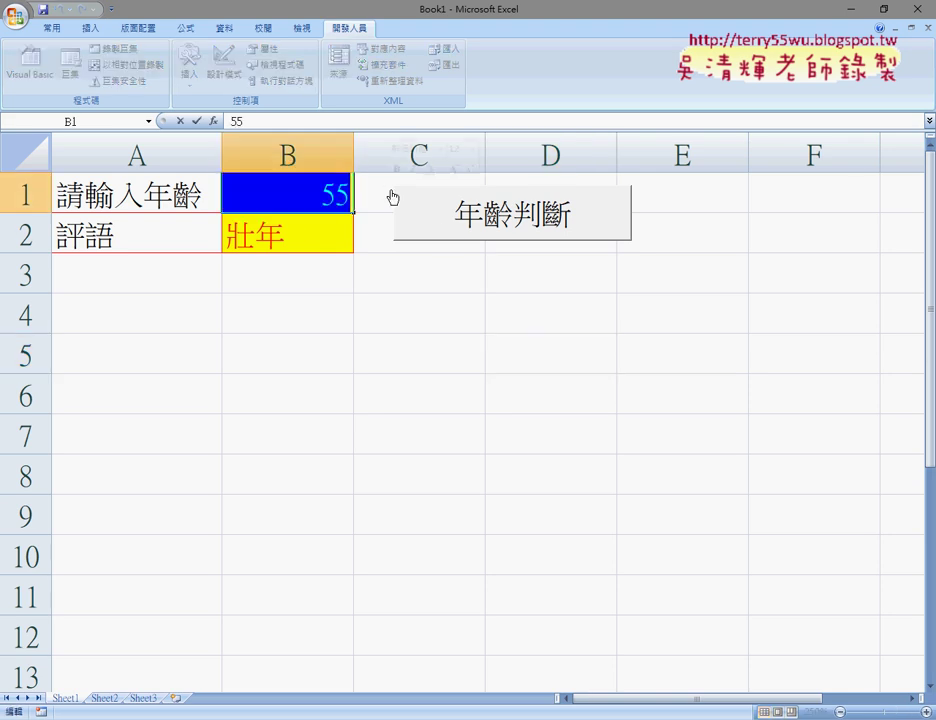
type("32")
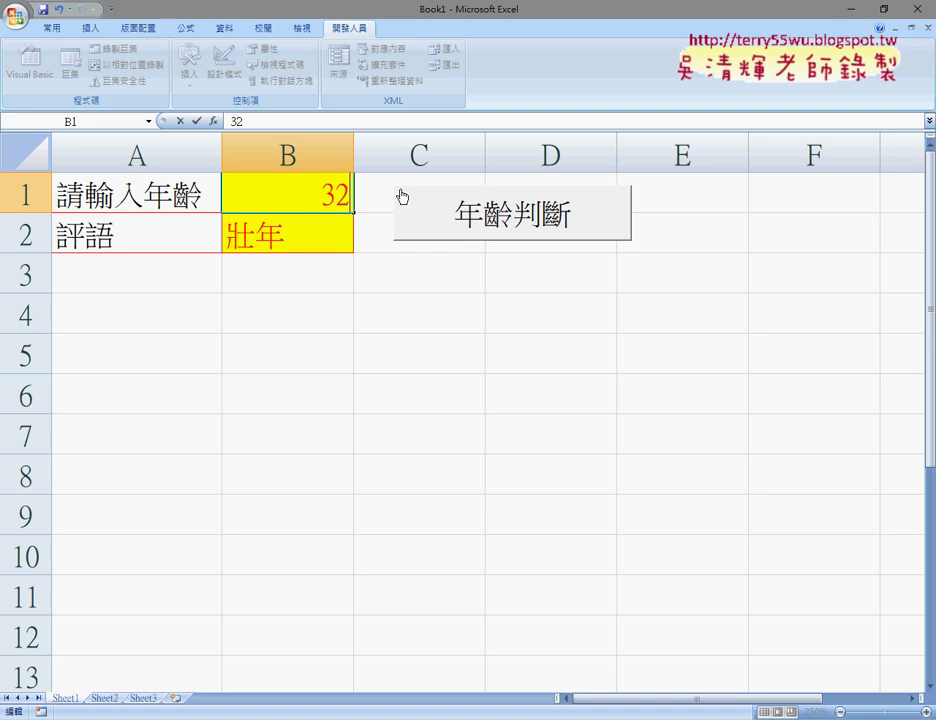
left_click(494, 269)
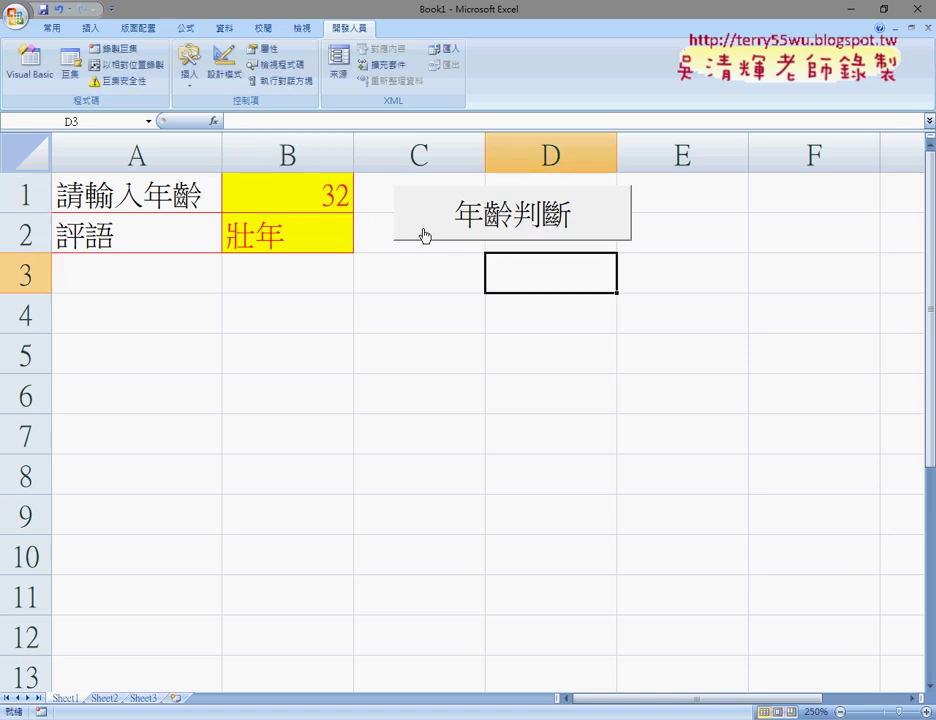
left_click(531, 208)
- Set B1 to 66 and run the button so B2 shows 老年
double_click(299, 203)
left_click_drag(299, 203, 359, 197)
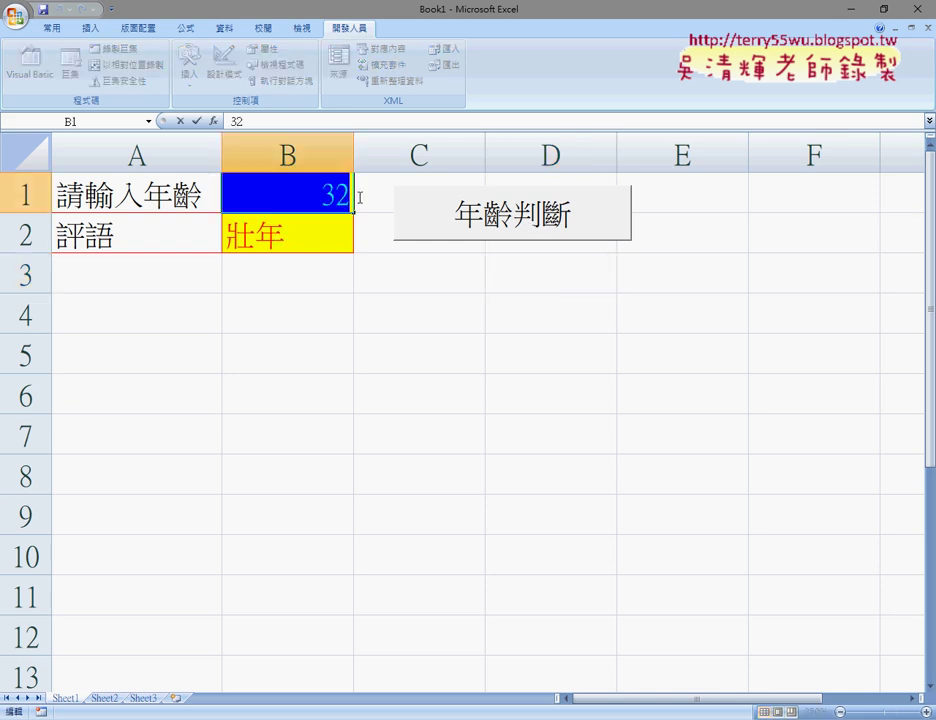
type("66")
key("Return")
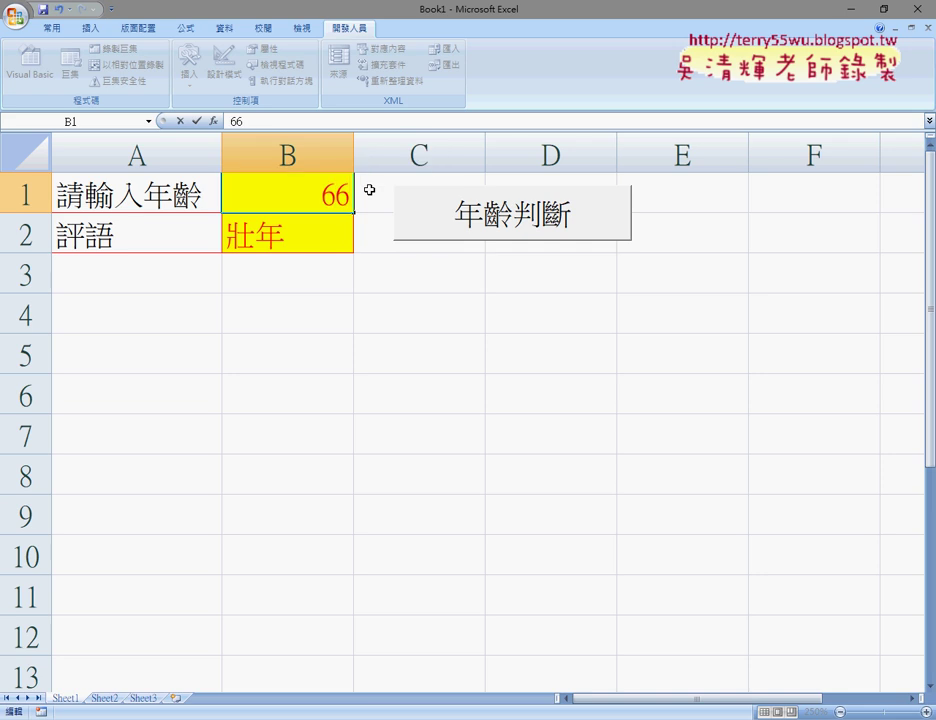
left_click(455, 271)
left_click(486, 325)
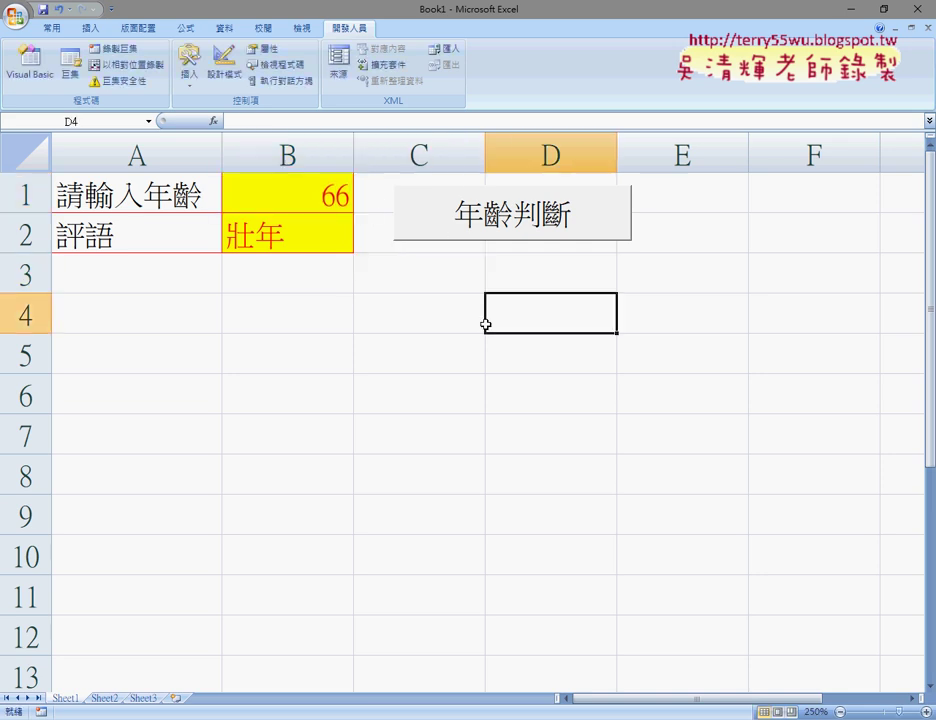
left_click(497, 222)
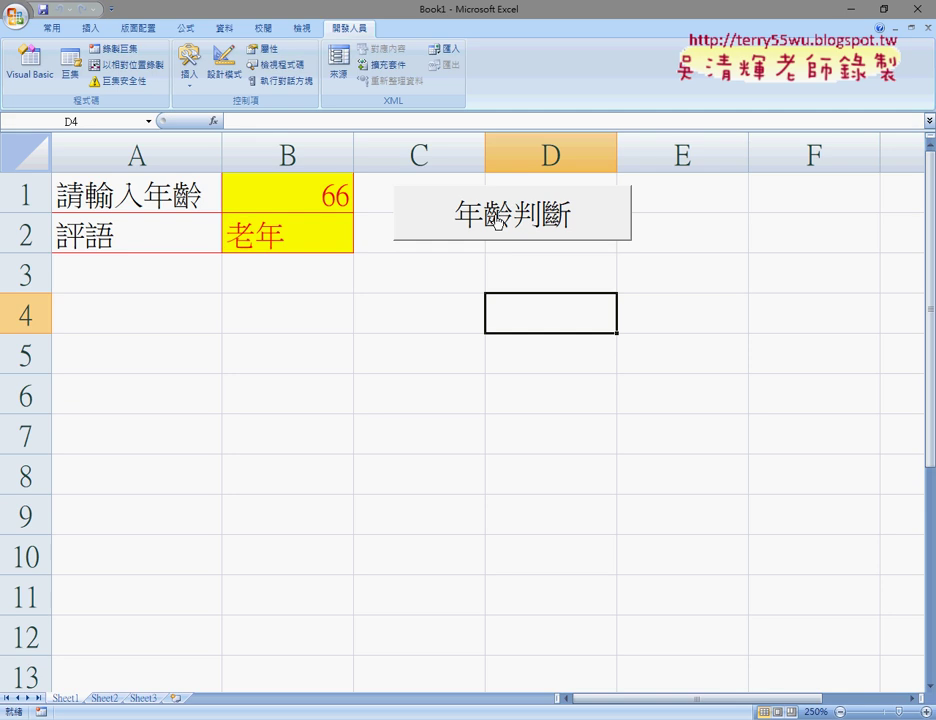
left_click(299, 232)
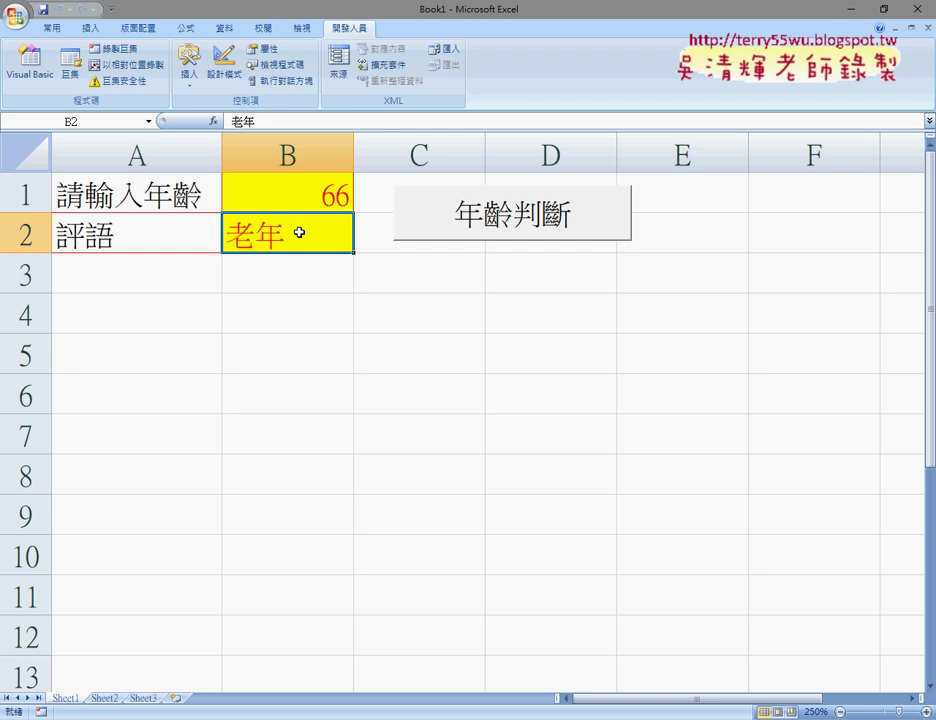
left_click(30, 62)
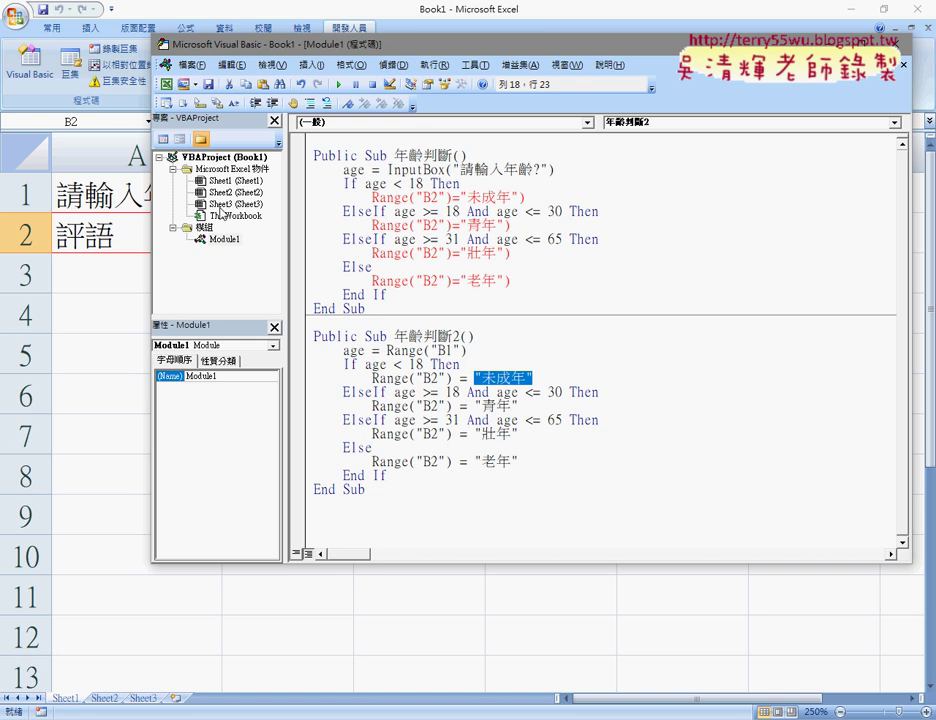
- Bring up the insert options for Sheet1 in the Project Explorer
right_click(215, 181)
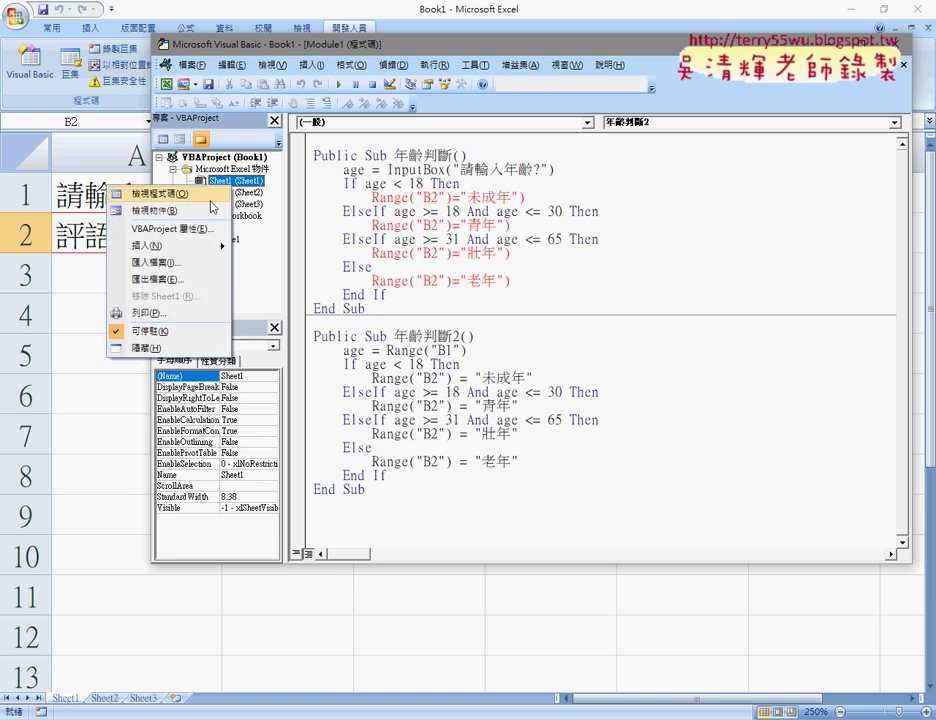
mouse_move(150, 245)
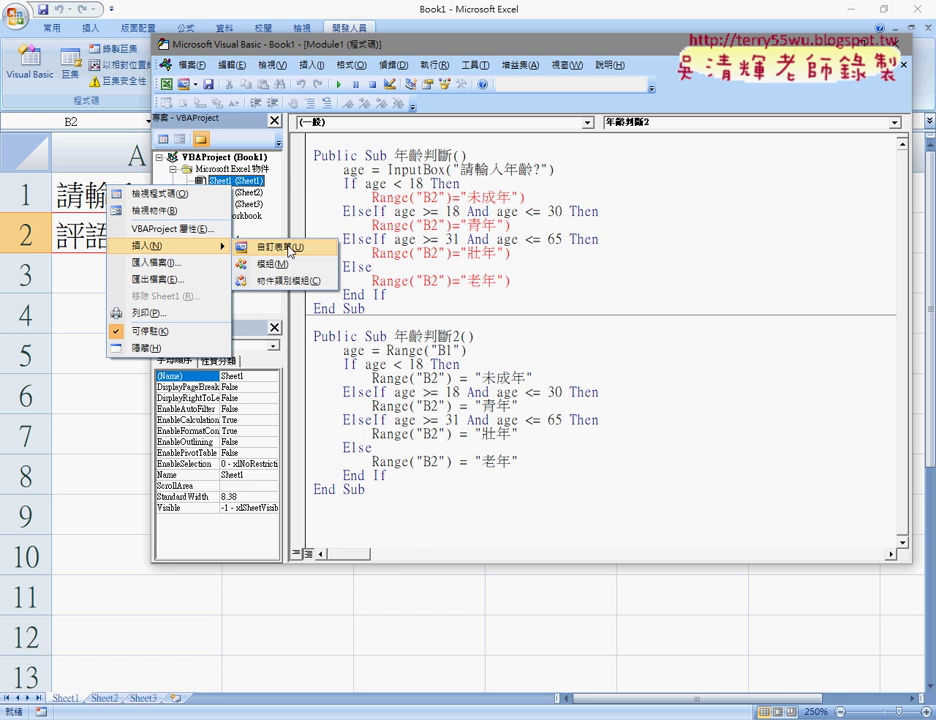
- Insert UserForm1 and draw a label near its top-left corner
left_click(289, 248)
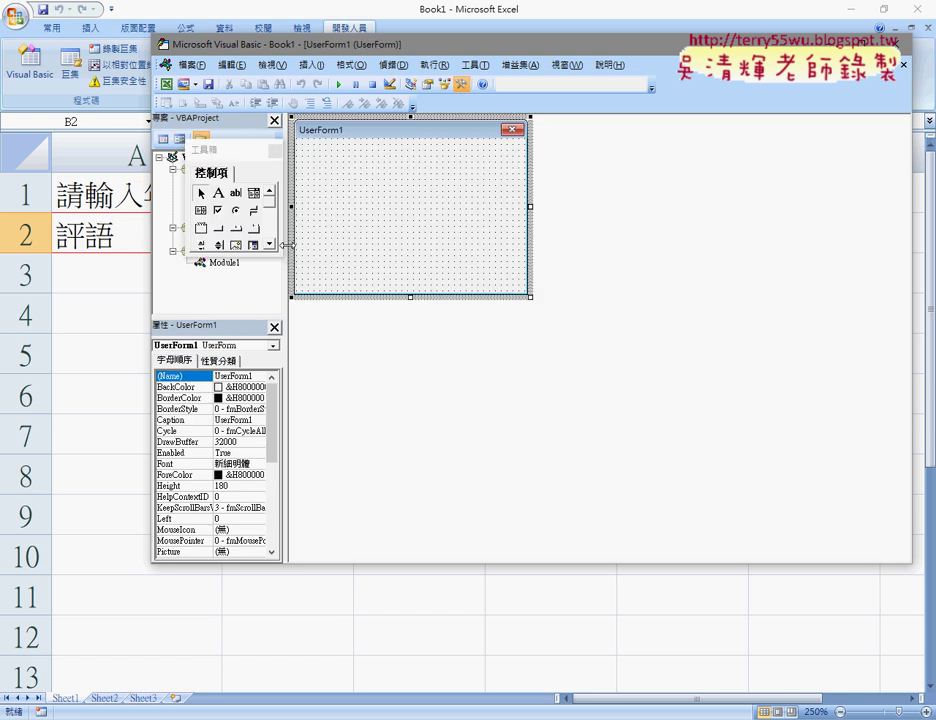
left_click_drag(378, 52, 467, 106)
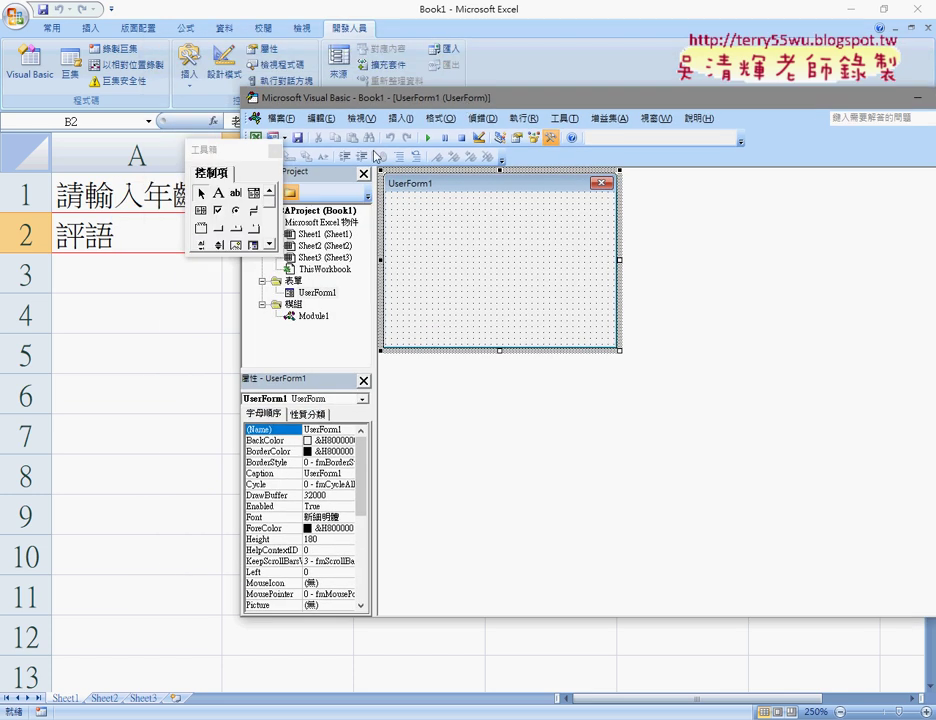
left_click_drag(222, 147, 701, 167)
left_click(696, 212)
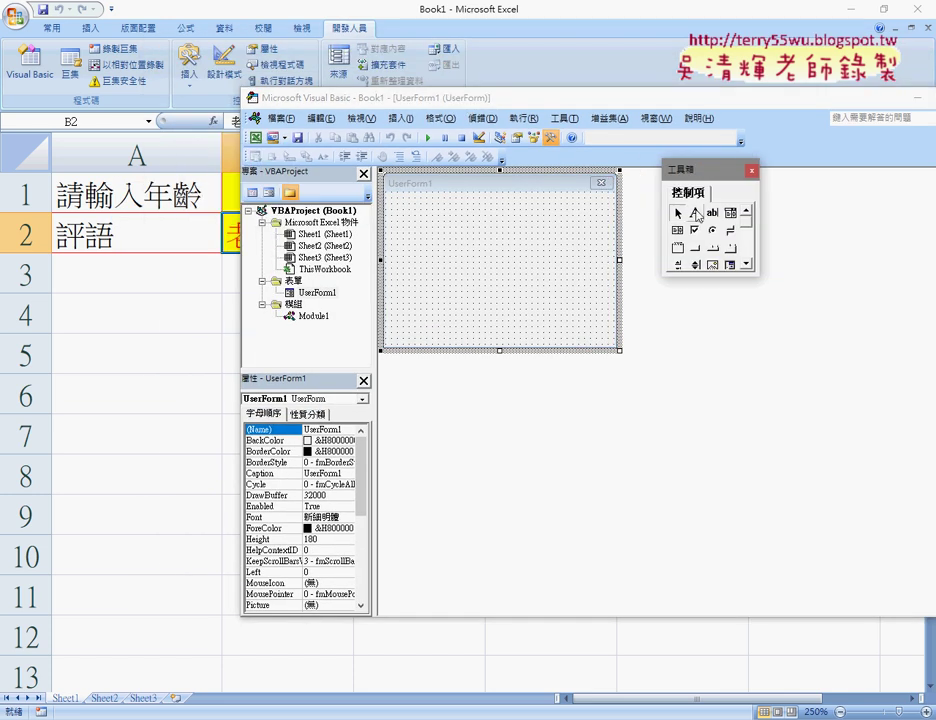
left_click_drag(403, 210, 487, 241)
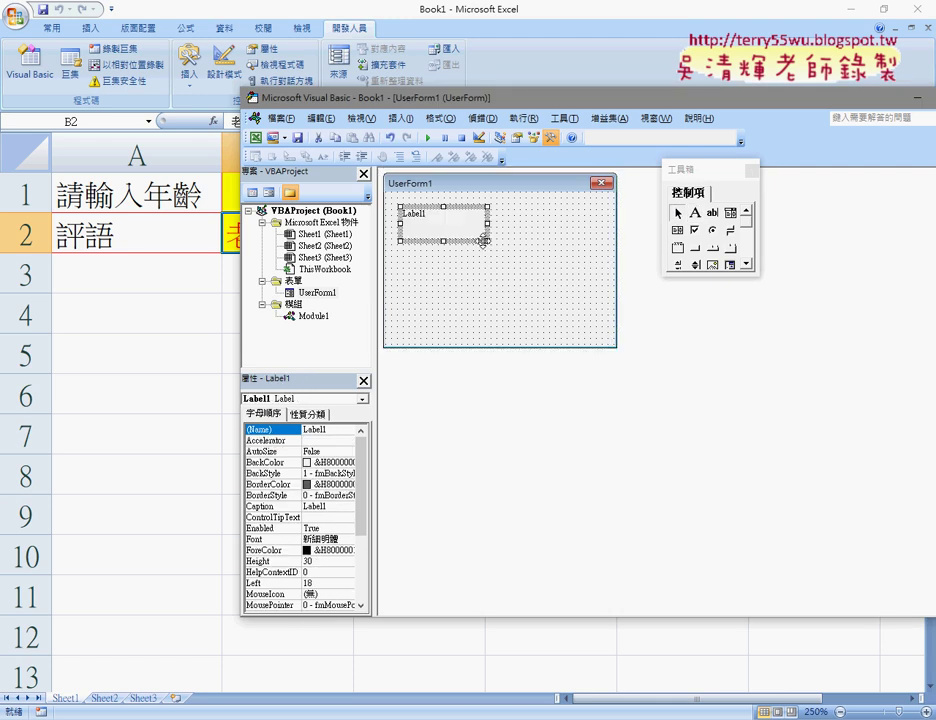
- Caption the label 請輸入年齡, taken from cell A1, and open its Font setting
left_click(117, 196)
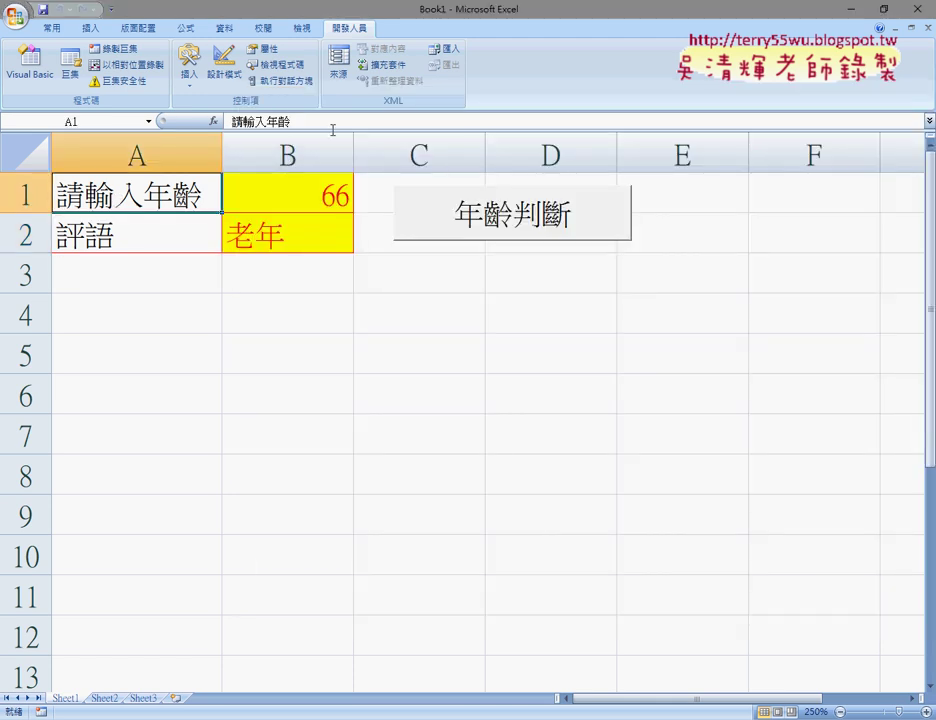
left_click_drag(232, 121, 290, 121)
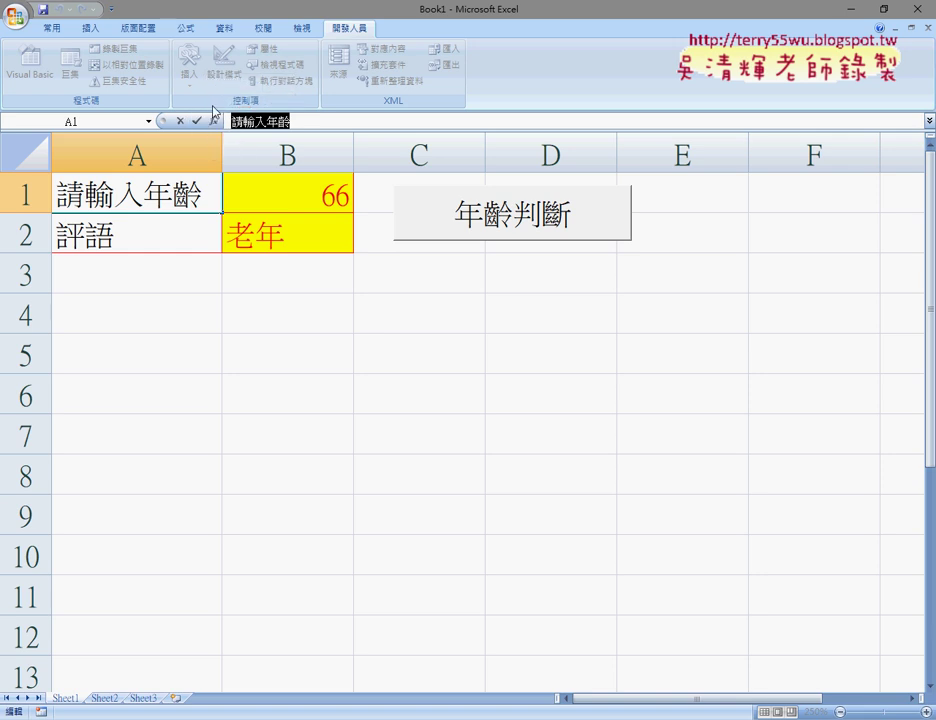
left_click(181, 121)
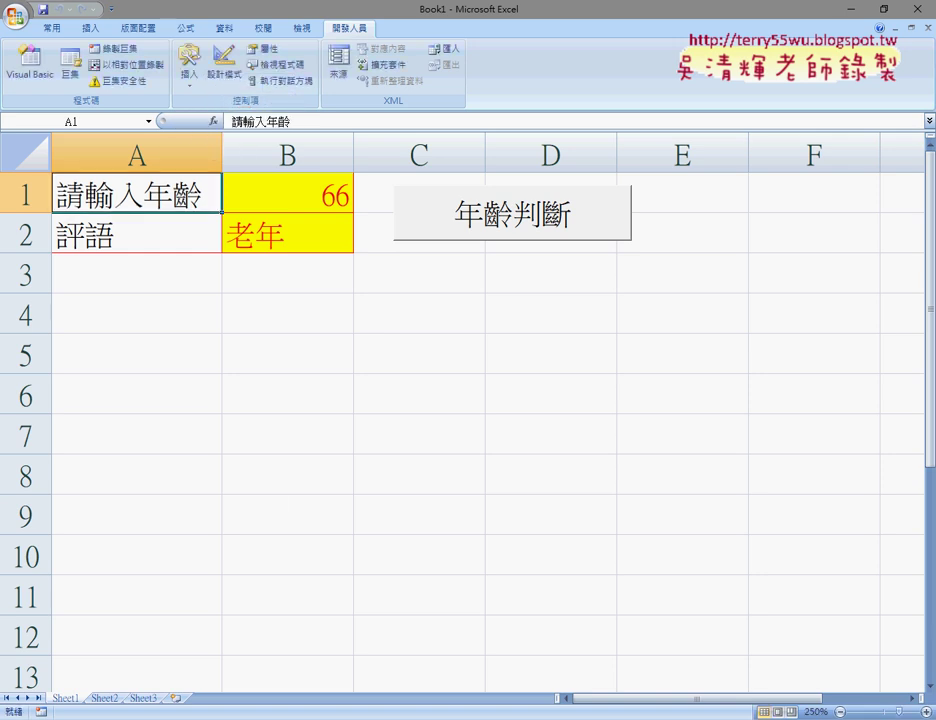
left_click(30, 64)
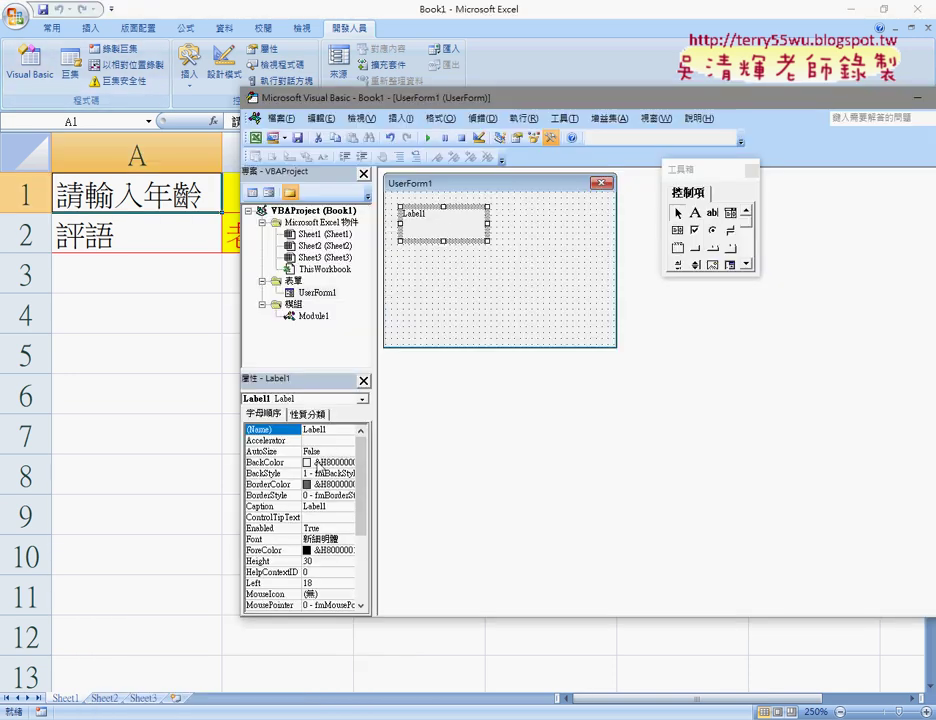
left_click(275, 508)
type("請輸入年齡")
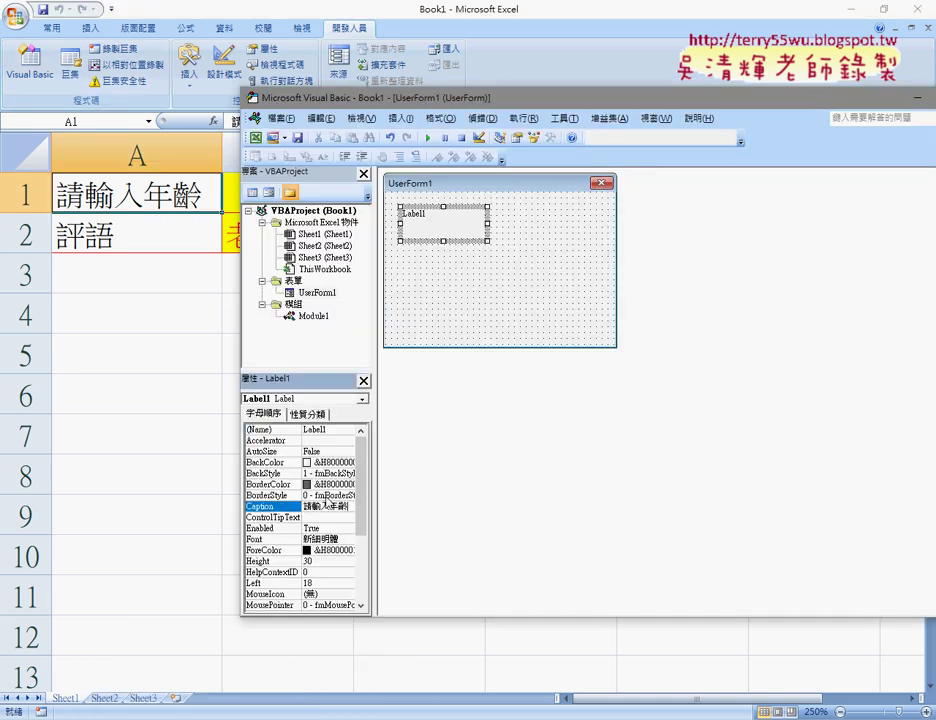
key("Return")
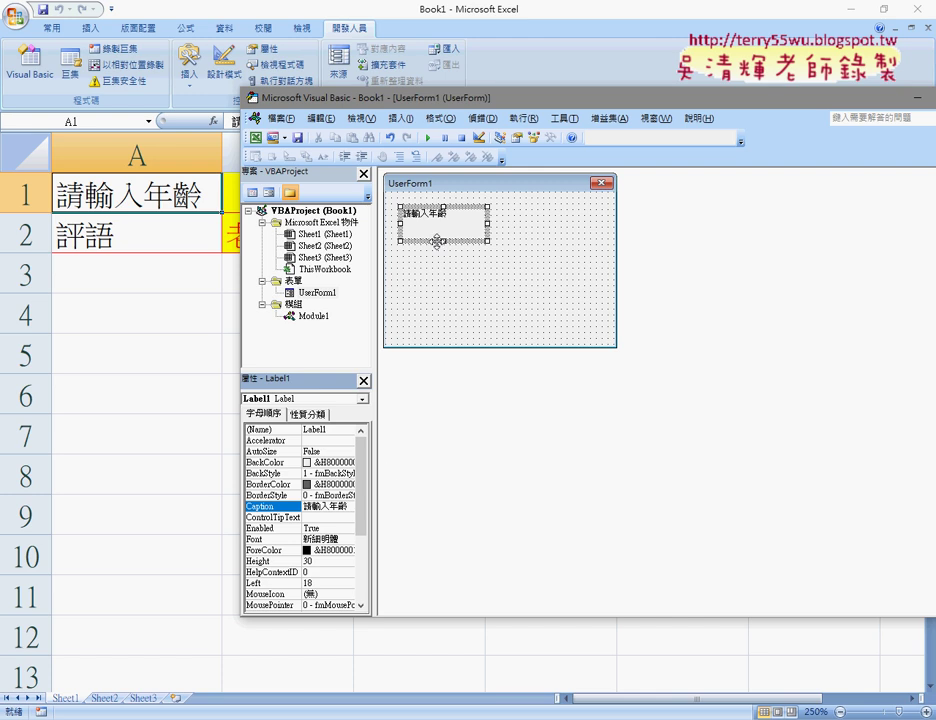
left_click(348, 538)
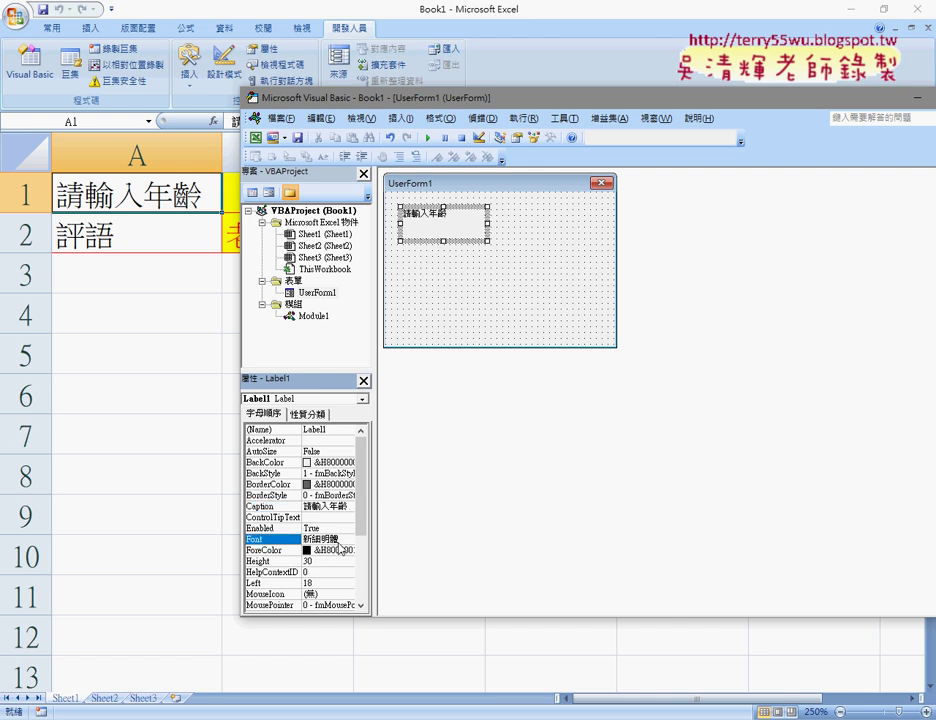
- Set the age label's font size to 14 and place a copy below it
left_click(520, 291)
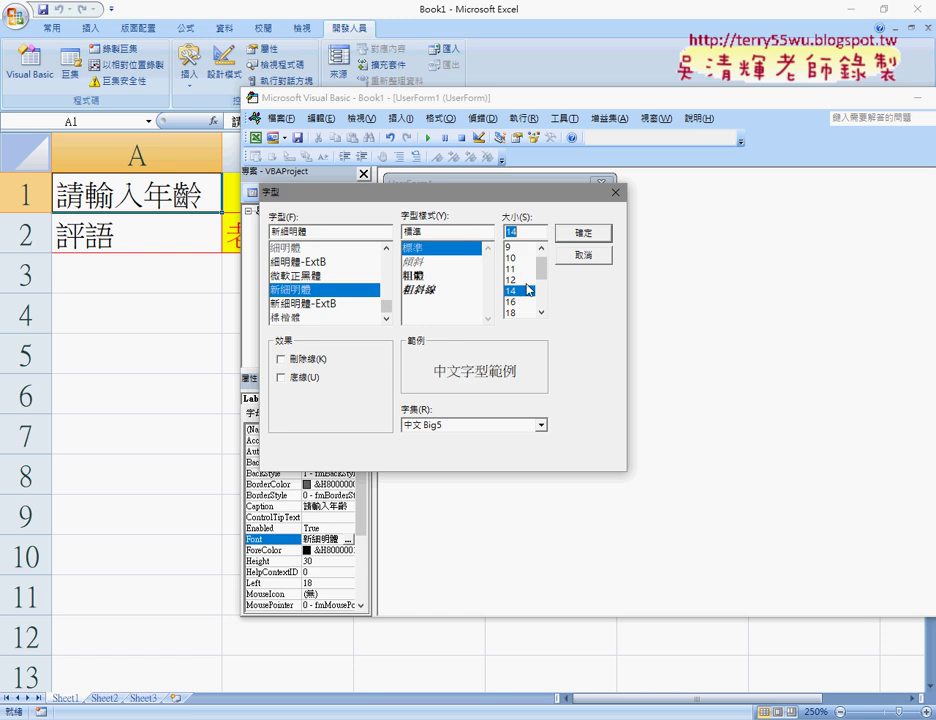
left_click(582, 240)
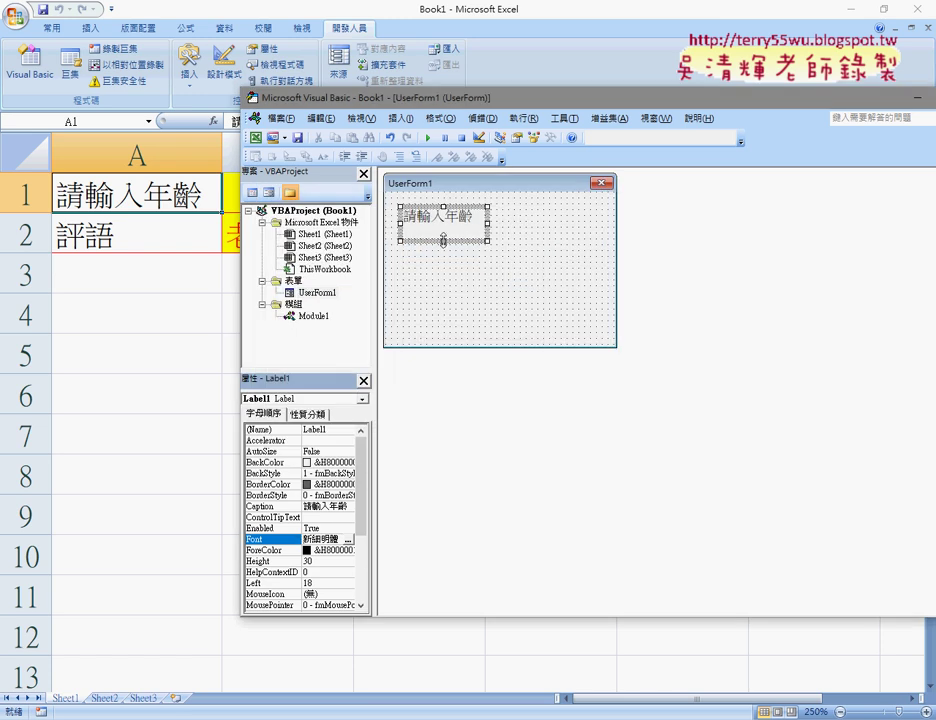
mouse_move(443, 245)
left_mouse_down()
mouse_move(443, 229)
mouse_move(444, 264)
left_mouse_up()
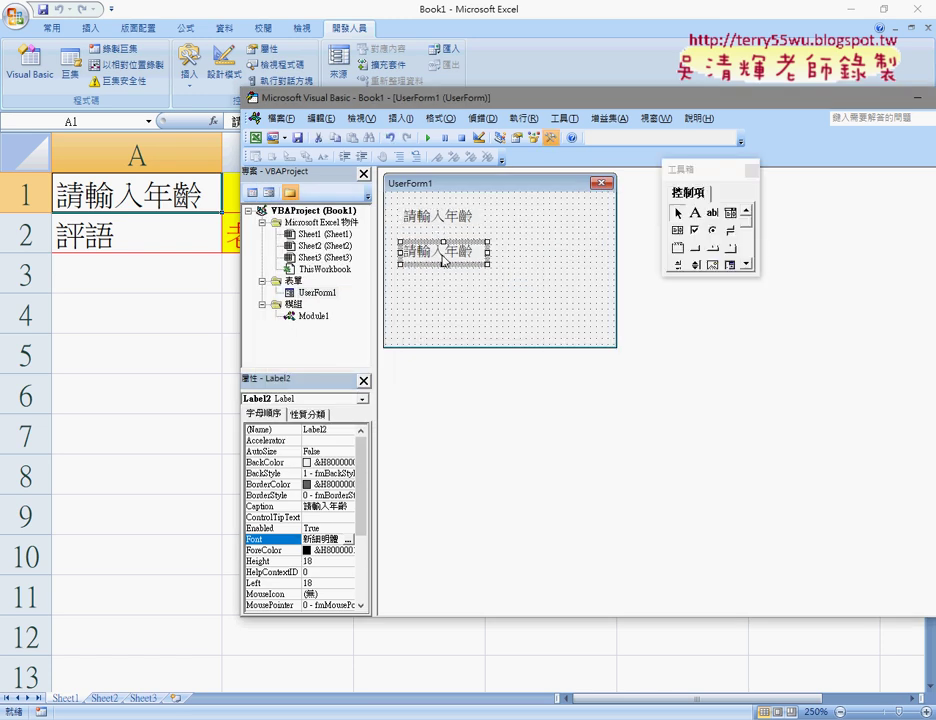
- Caption the second label 評語, using the comment text from cell A2
left_click_drag(284, 120, 203, 125)
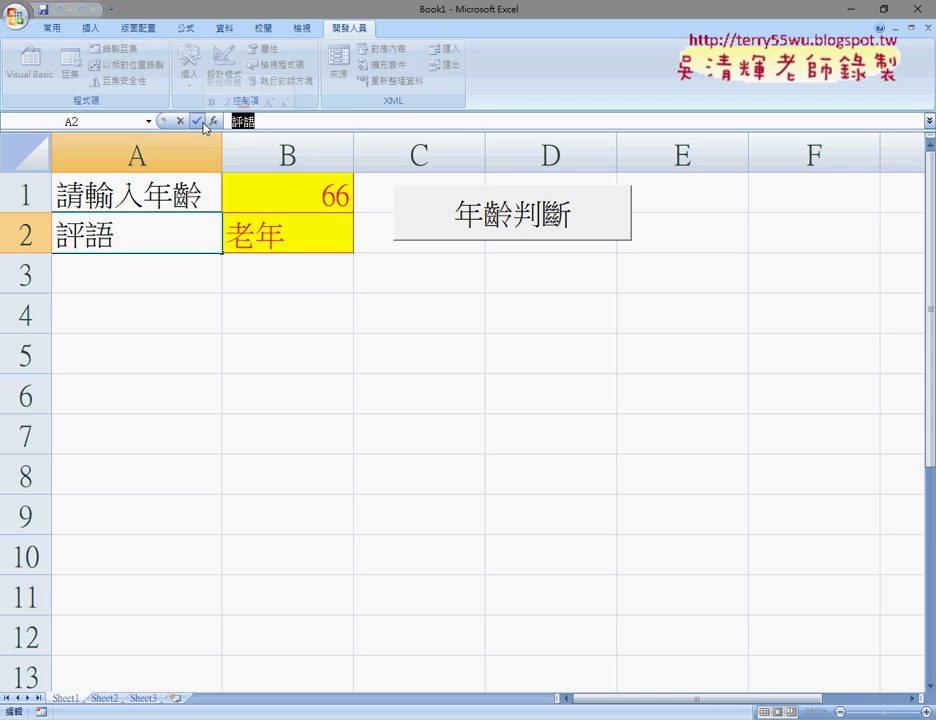
key("Delete")
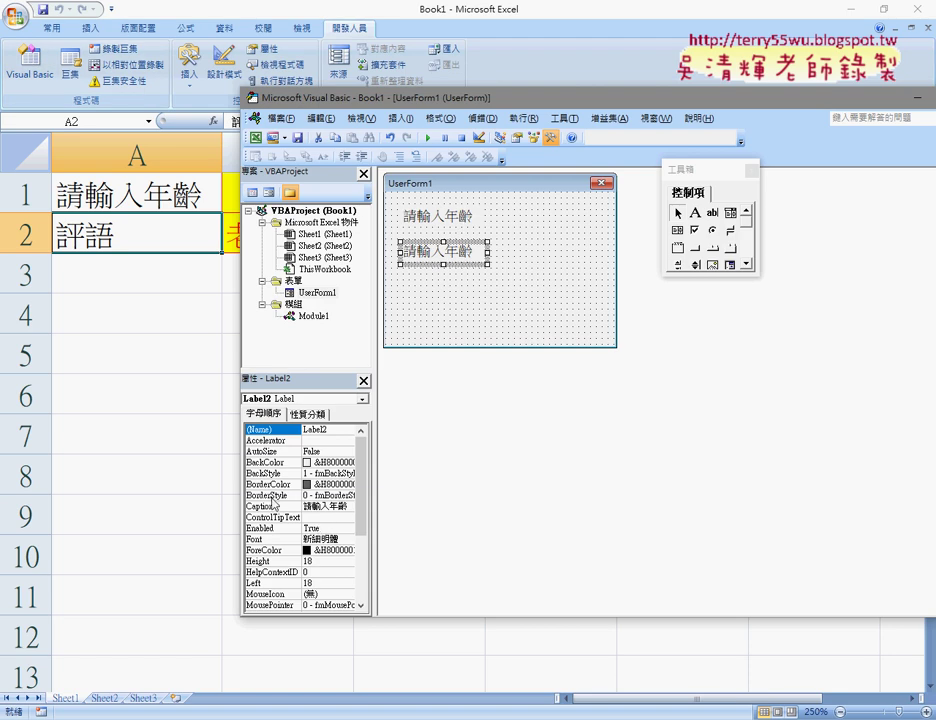
left_click(341, 507)
double_click(341, 507)
type("評語")
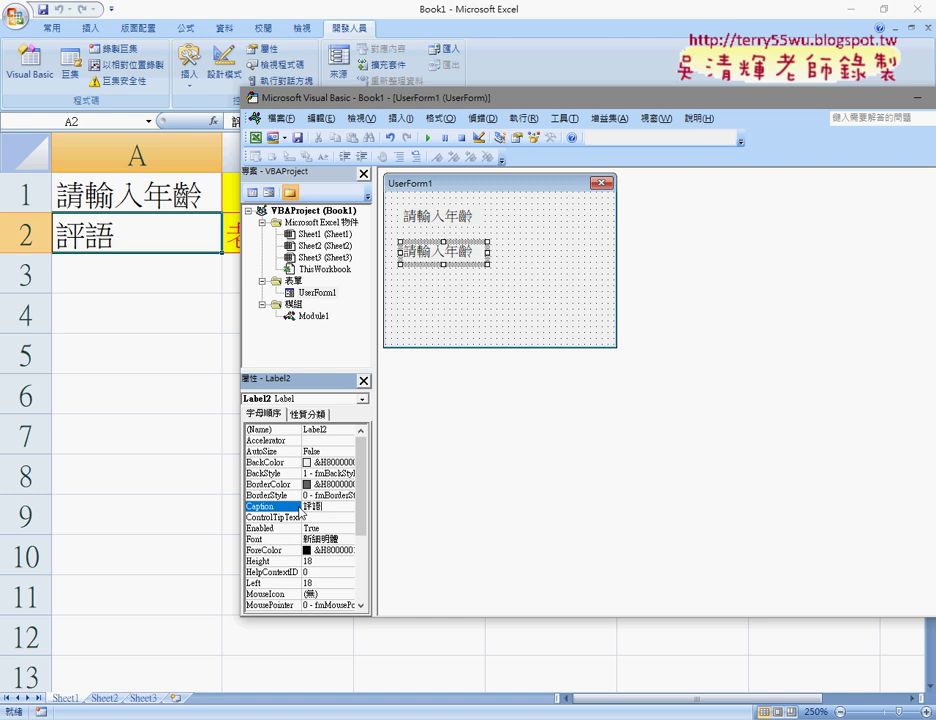
left_click(557, 312)
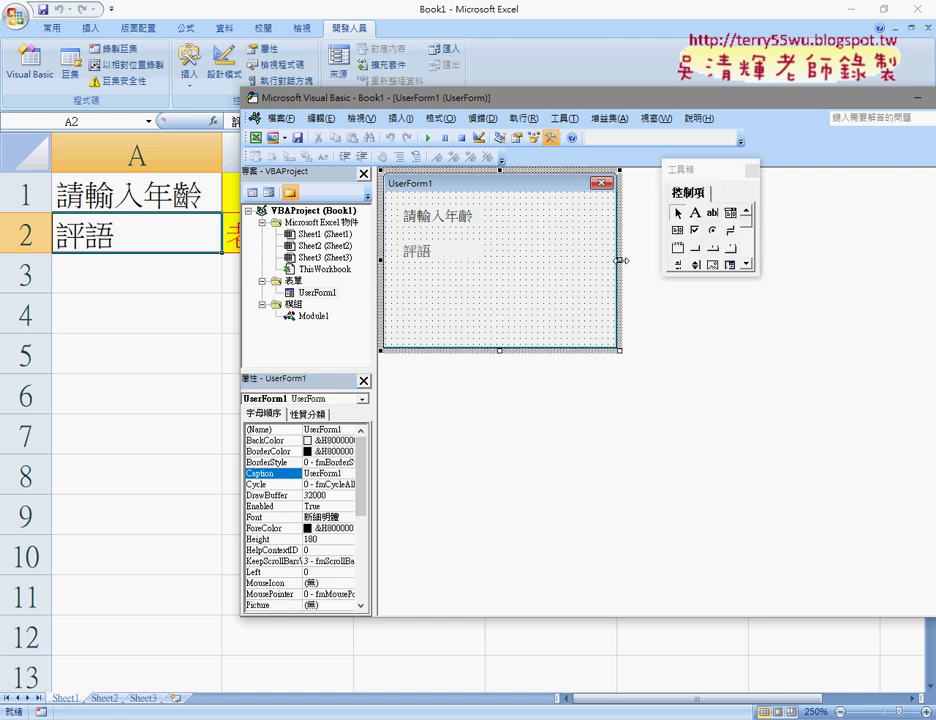
- Widen the form and add text boxes beside the age and 評語 labels
left_click_drag(619, 261, 653, 260)
left_click(712, 212)
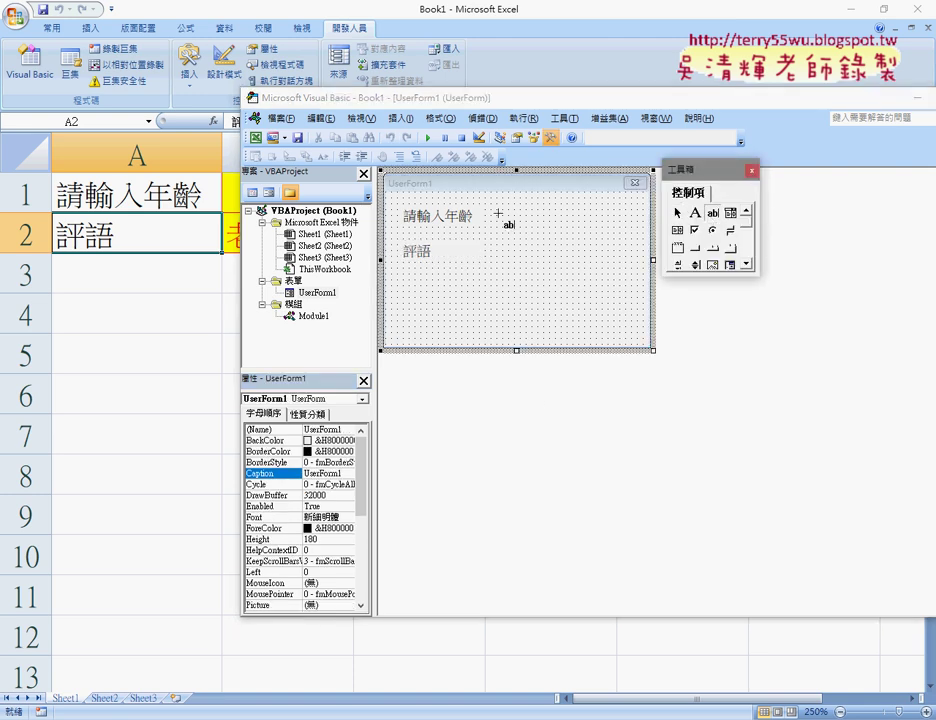
mouse_move(494, 202)
left_mouse_down()
mouse_move(581, 236)
mouse_move(541, 269)
left_mouse_up()
left_click(641, 262)
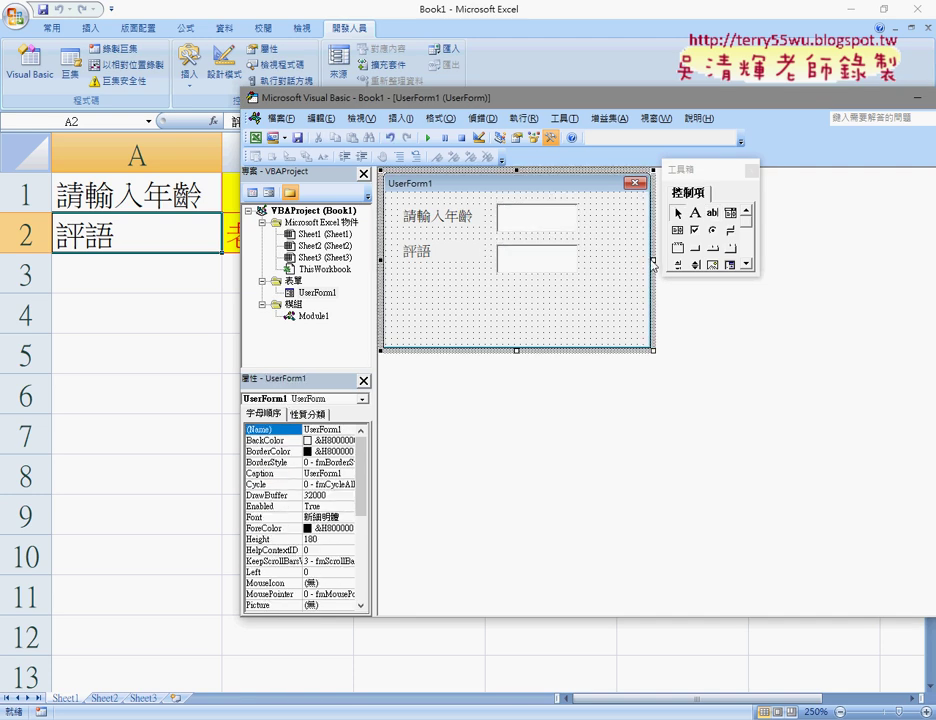
left_click_drag(653, 260, 665, 260)
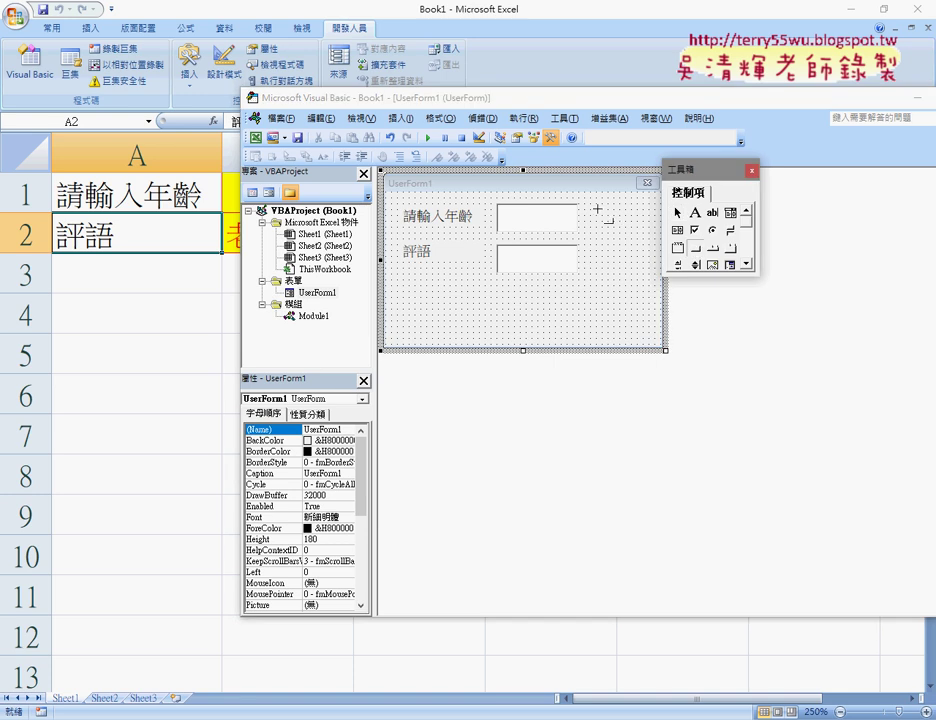
- Add a command button at the top right and shorten the form to height 129.75
left_click_drag(596, 204, 649, 234)
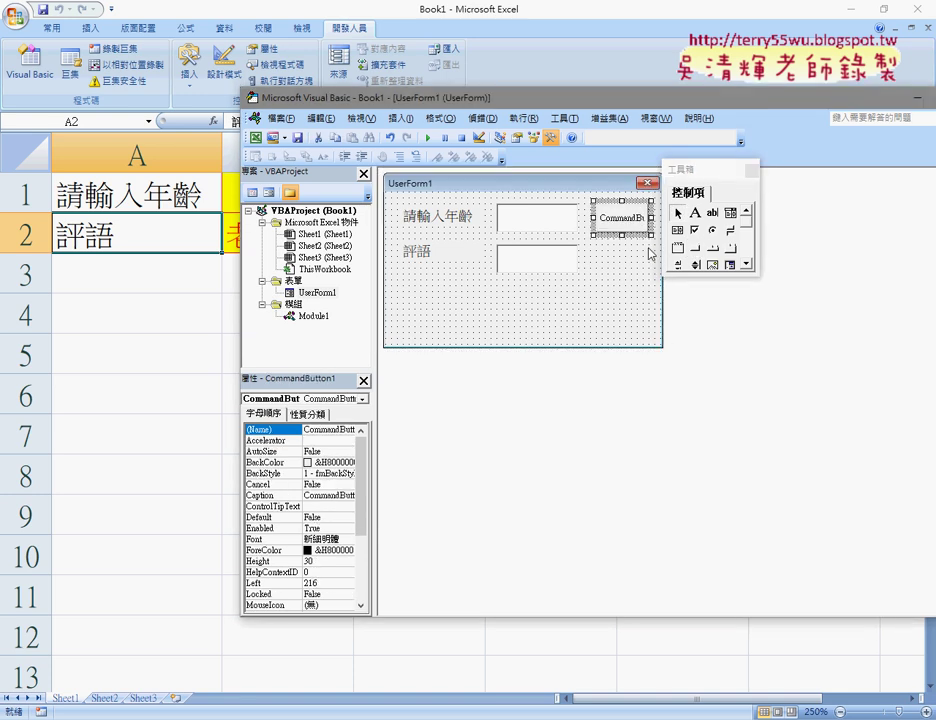
left_click(629, 272)
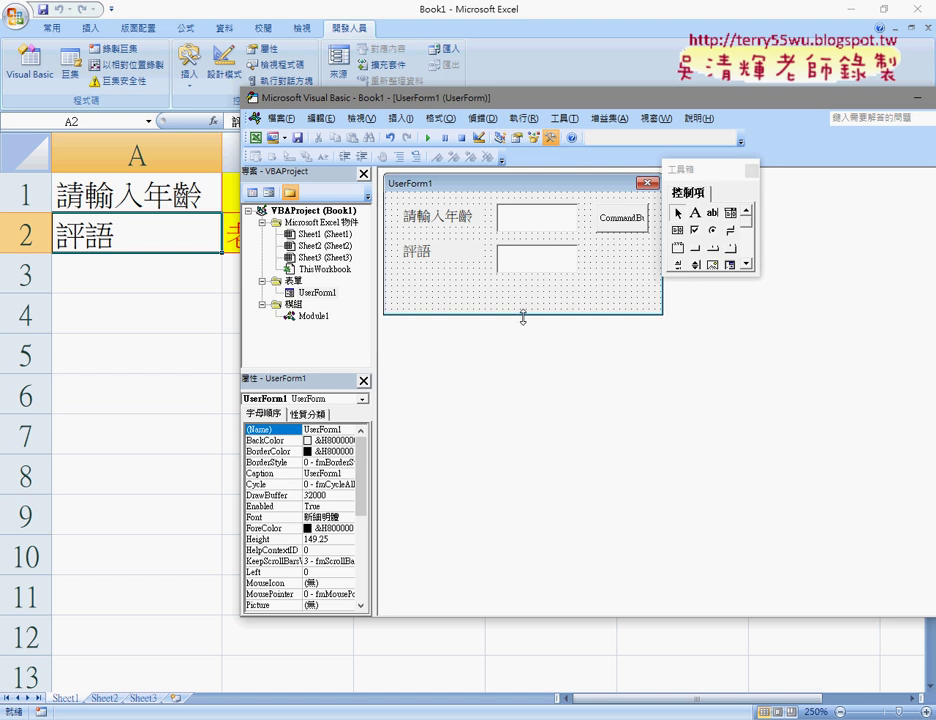
left_click_drag(529, 353, 529, 302)
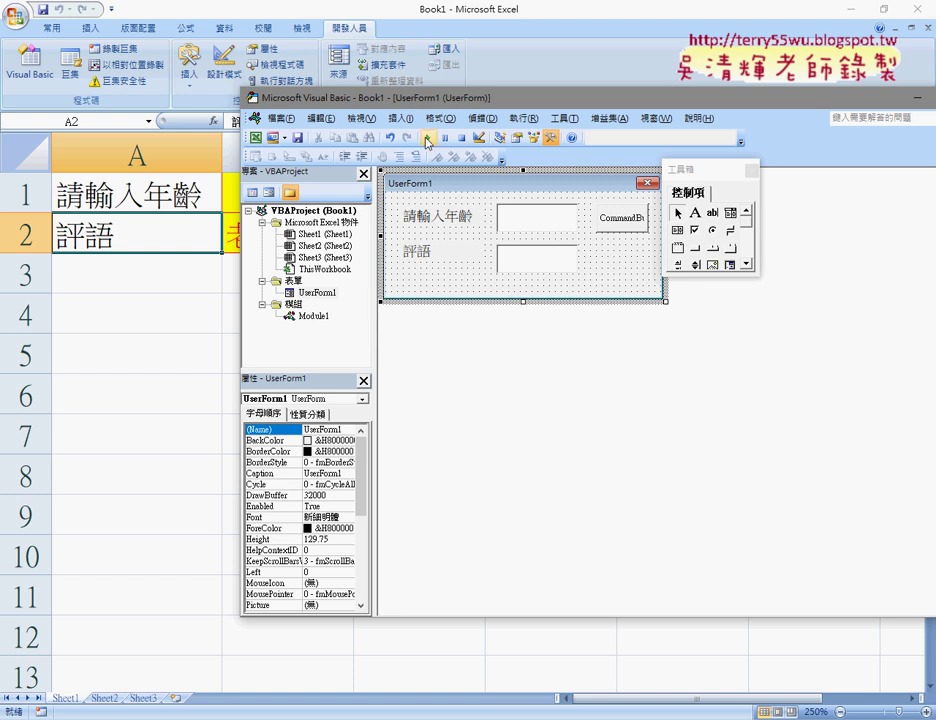
left_click(427, 139)
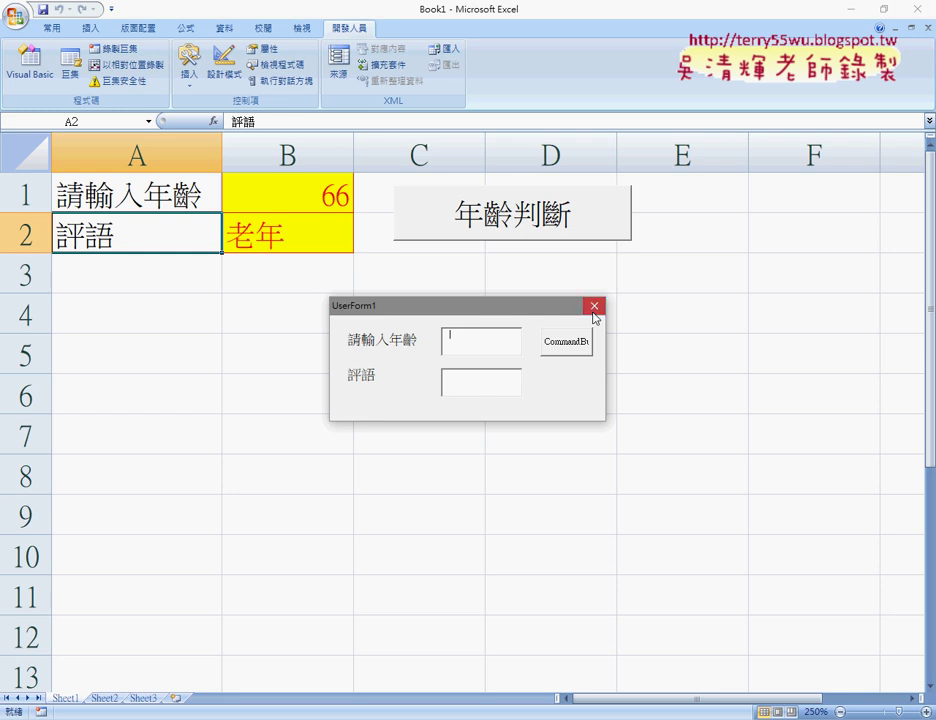
left_click(594, 307)
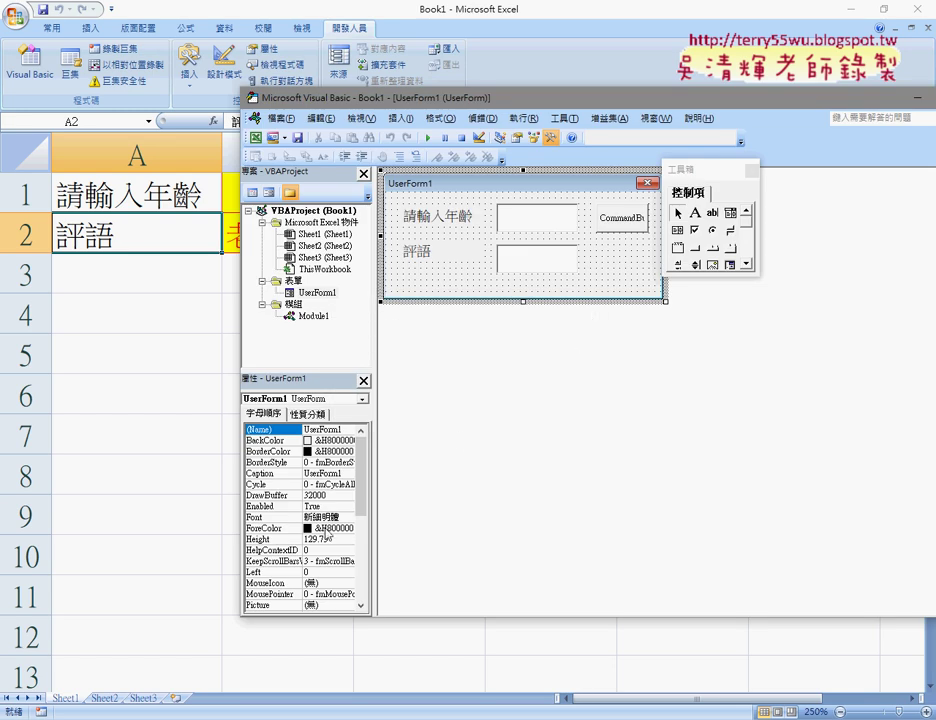
- Show the worksheet's insertable controls, then switch to the 02 基本語法與結構控制件 lesson in Chrome
left_click(186, 514)
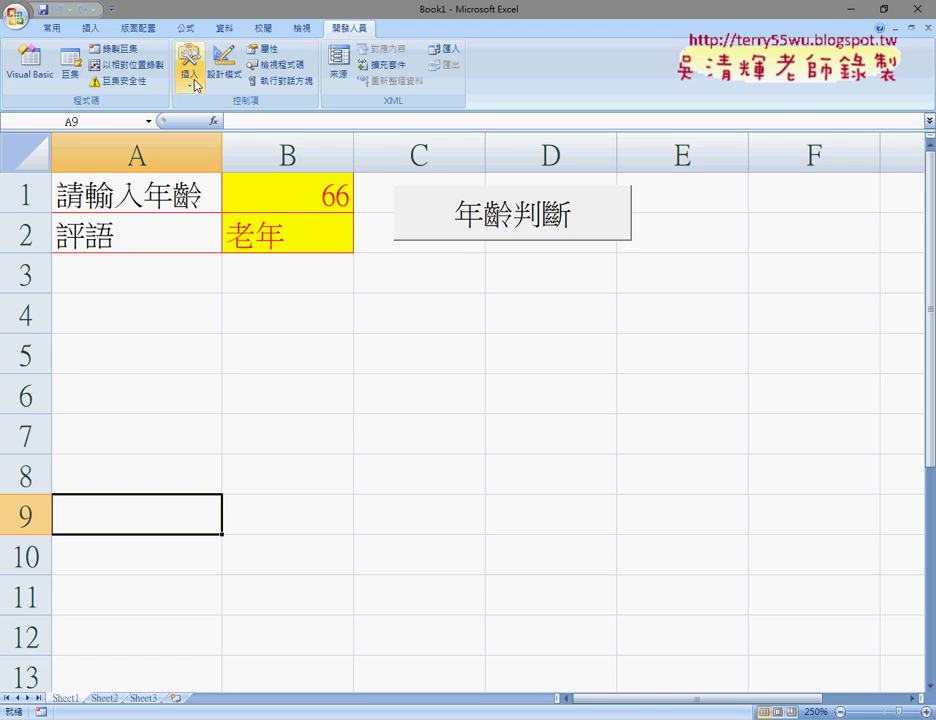
left_click(197, 88)
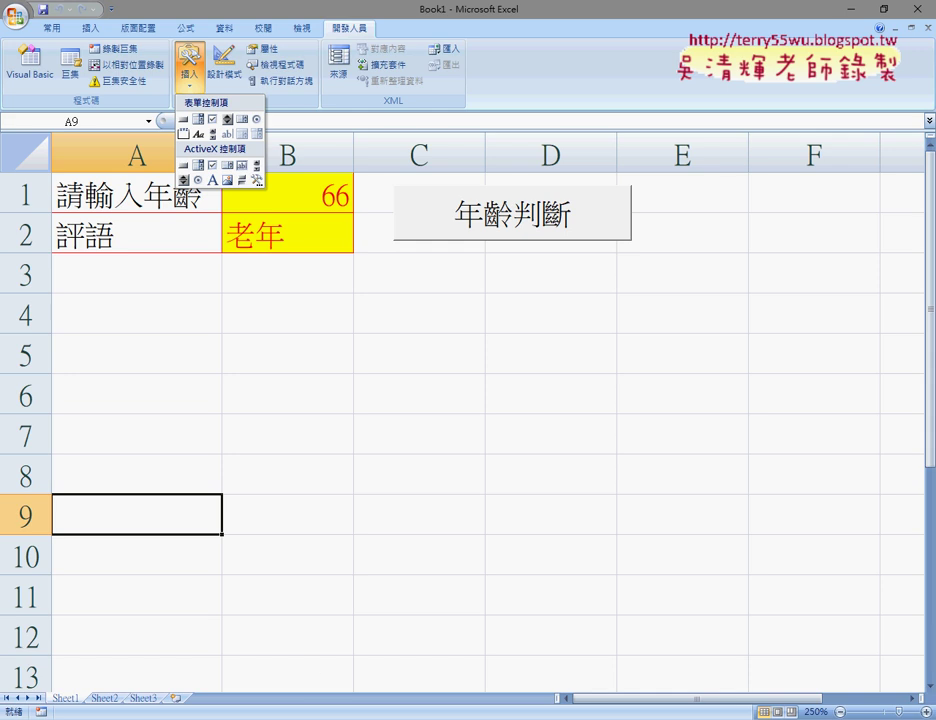
left_click(283, 650)
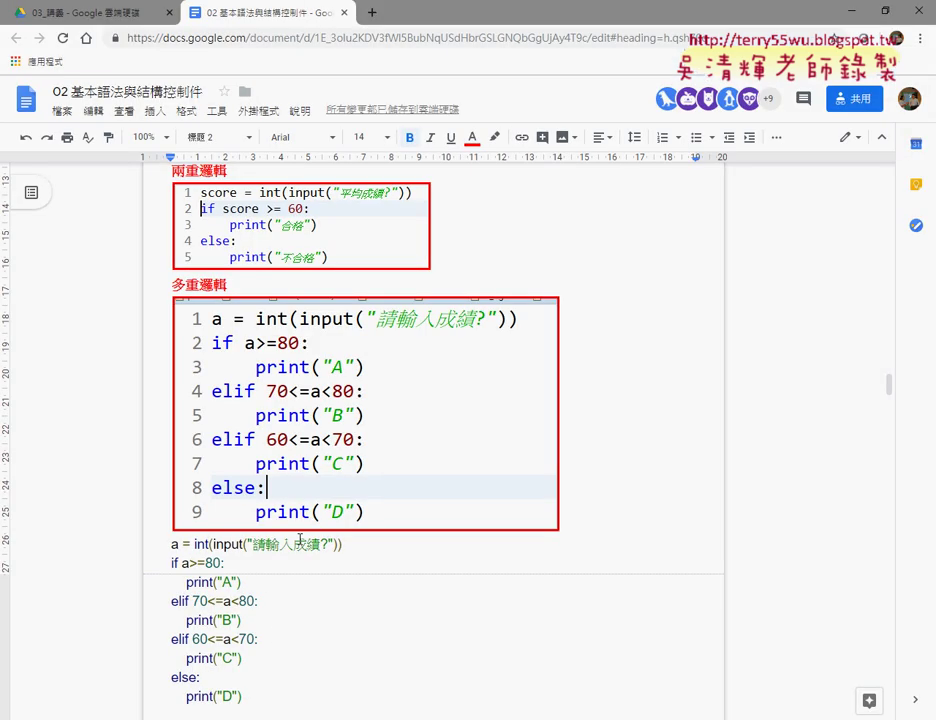
- Scroll to the 計算BMI與格式化練習 BMI standards table and open a new browser tab
scroll(343, 571, "down", 3)
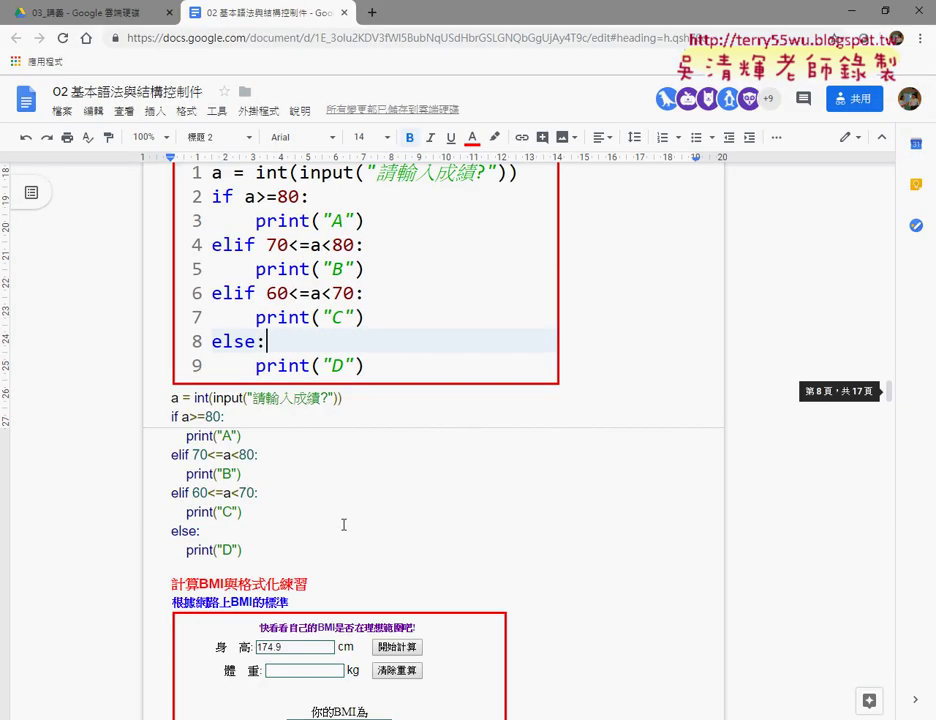
mouse_move(343, 560)
left_mouse_down()
mouse_move(187, 440)
mouse_move(158, 401)
left_mouse_up()
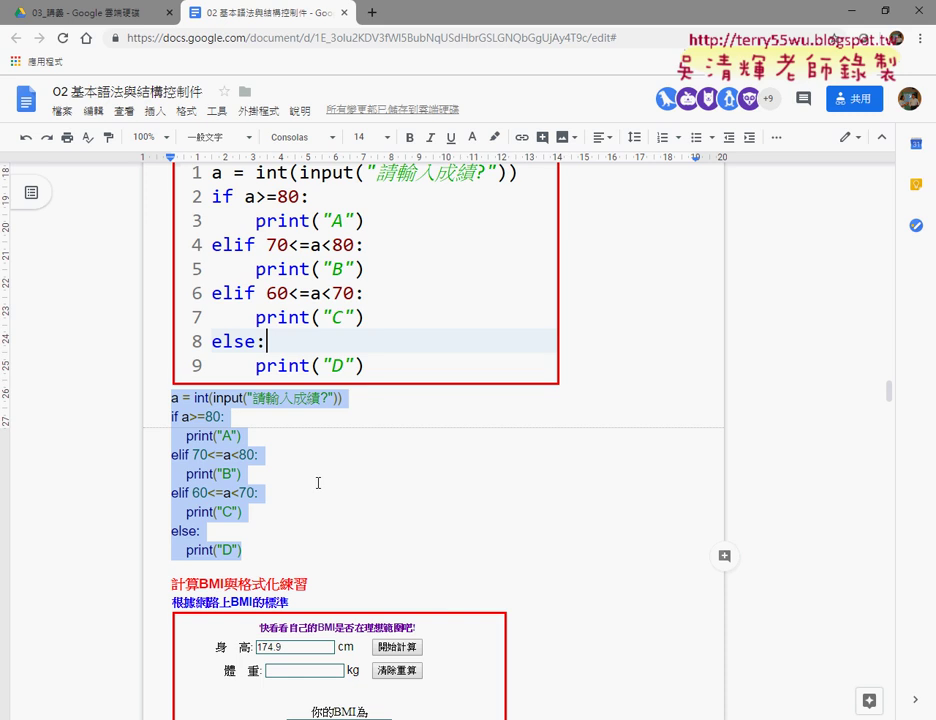
scroll(310, 470, "down", 3)
scroll(388, 493, "down", 2)
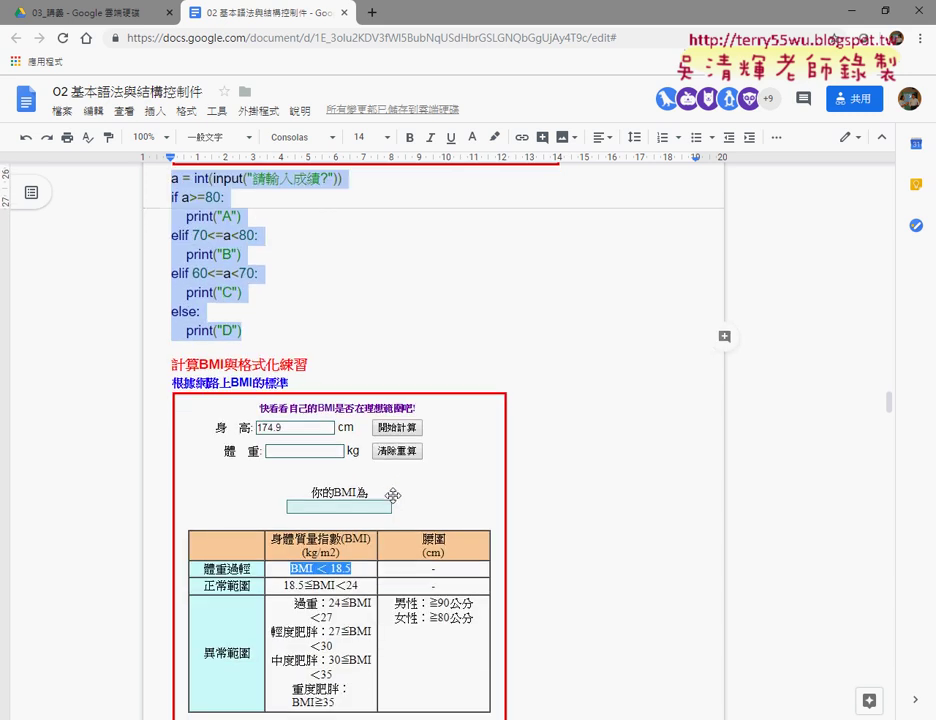
left_click(371, 12)
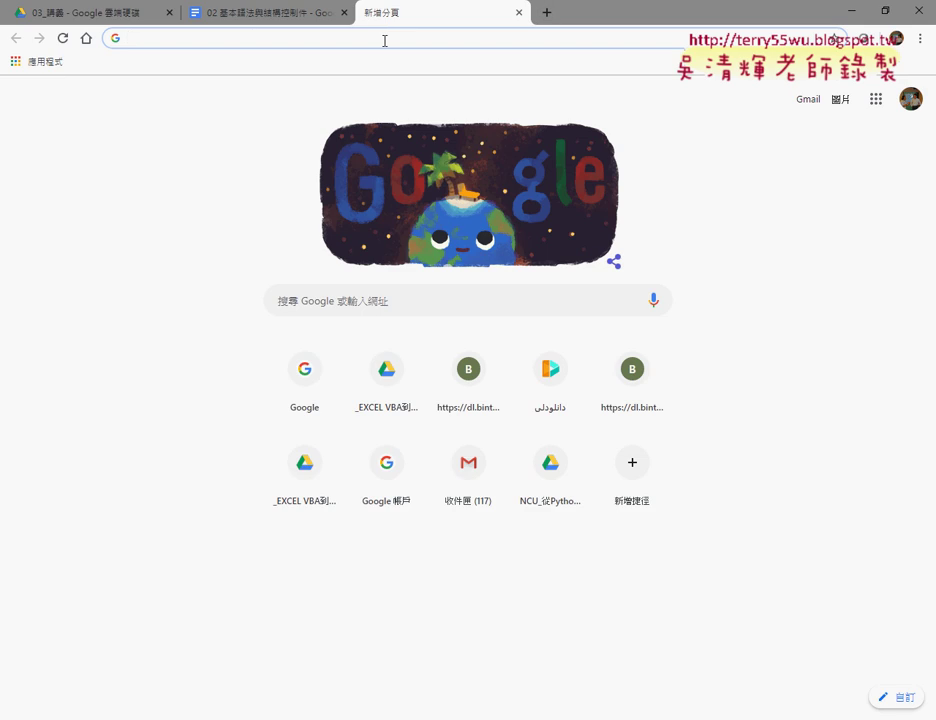
- Search Google for 'BMI' and open the Far Eastern Memorial Hospital BMI值計算器 result
type("BMI")
key("Return")
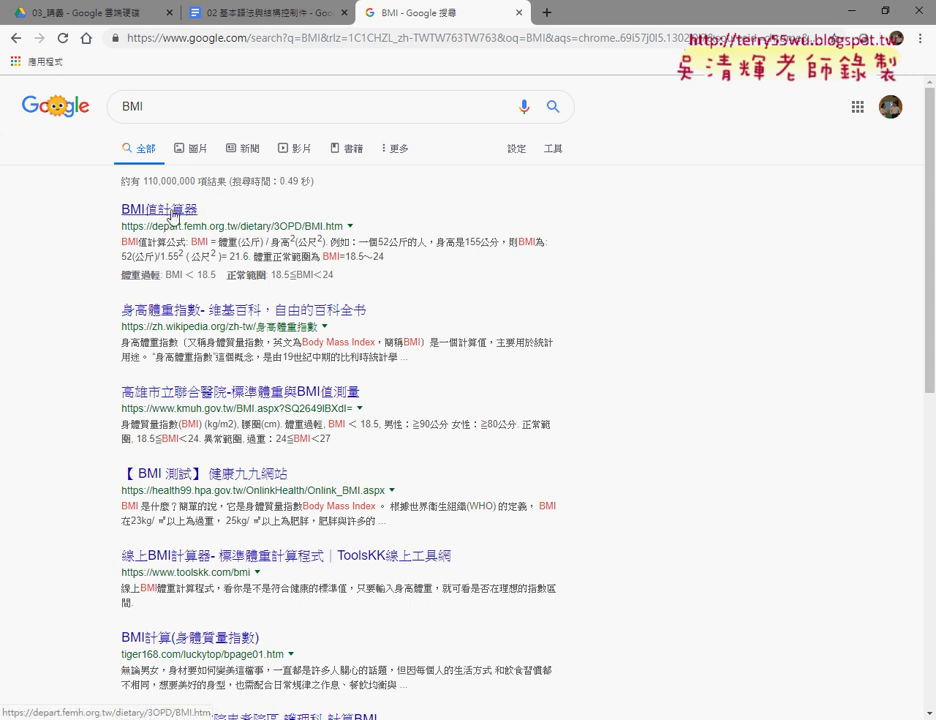
left_click(172, 217)
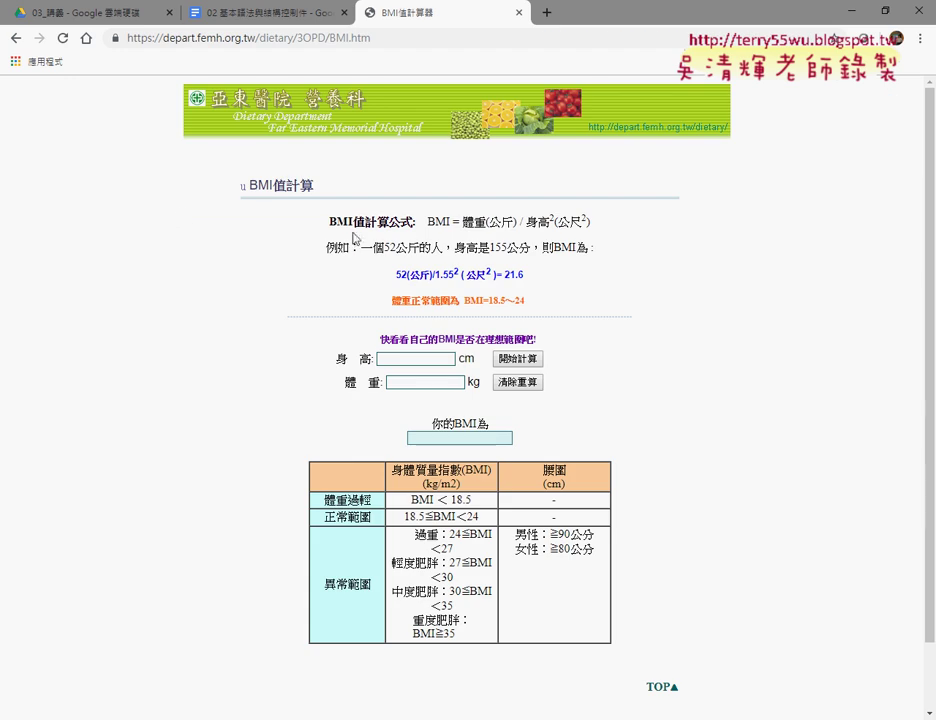
left_click_drag(600, 224, 316, 226)
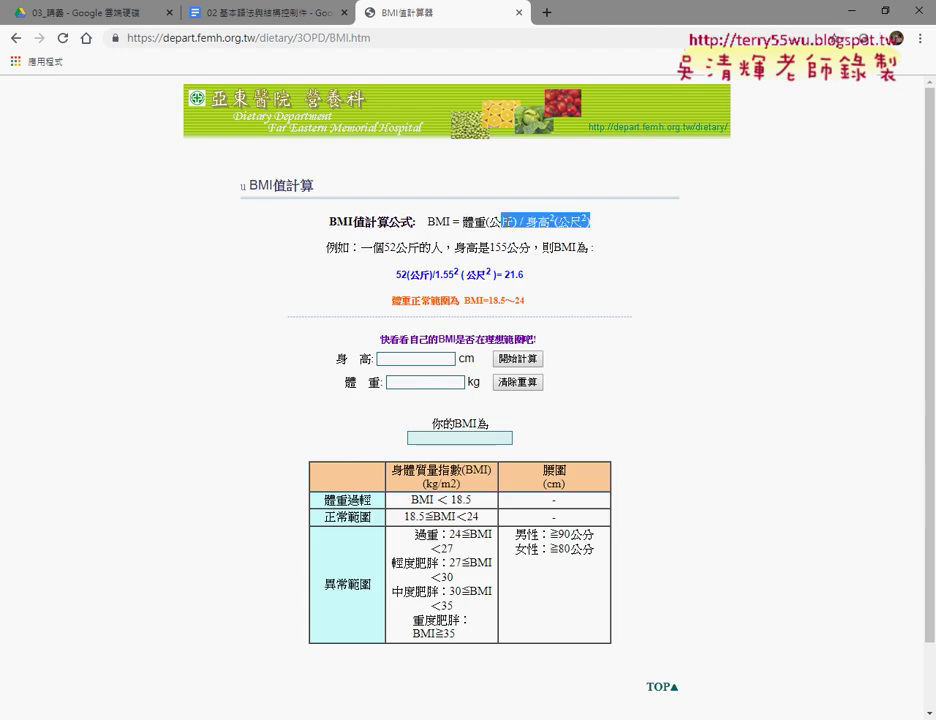
scroll(552, 272, "down", 2)
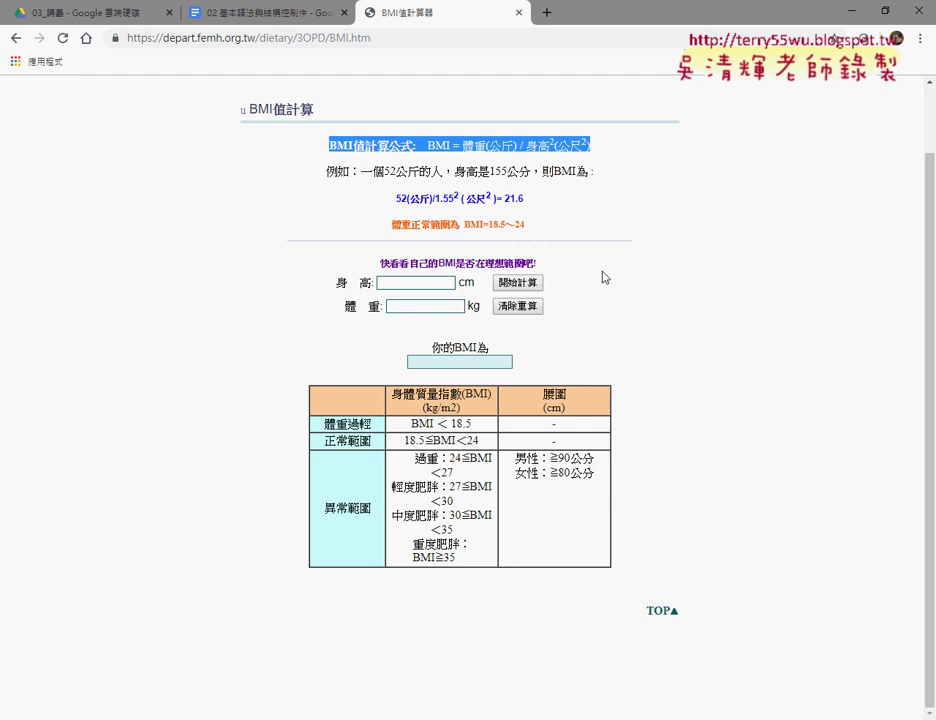
left_click(516, 161)
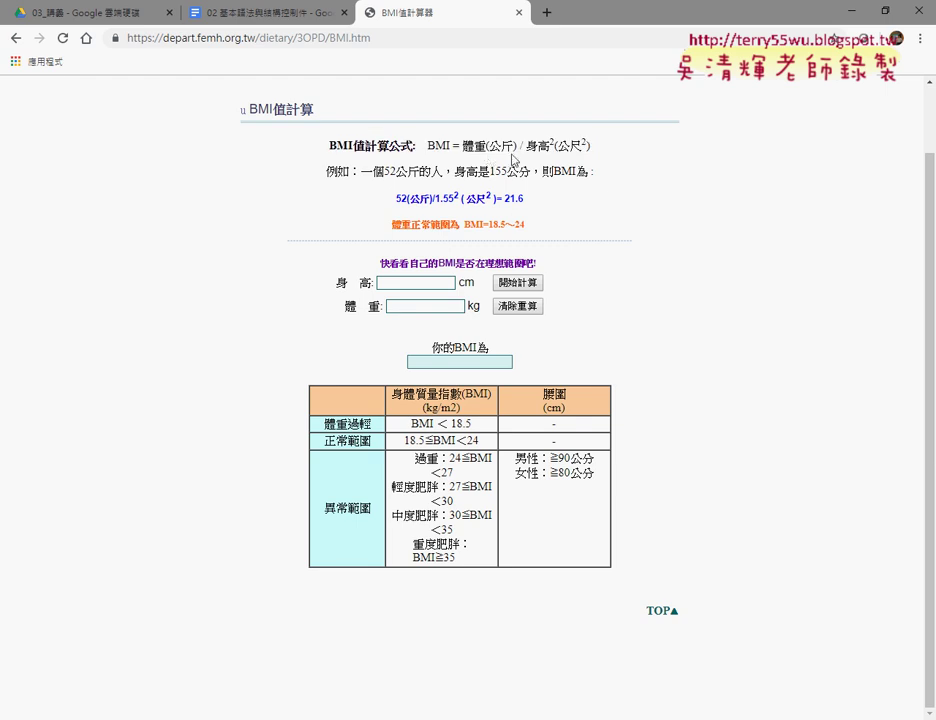
left_click_drag(462, 145, 553, 145)
left_click_drag(323, 424, 470, 424)
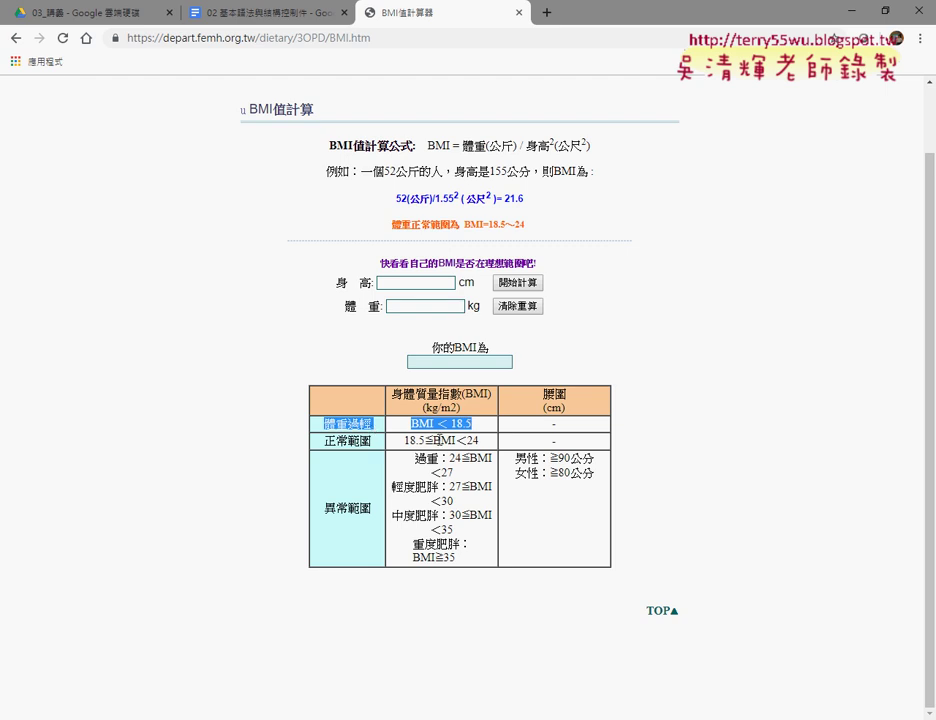
left_click_drag(479, 441, 325, 443)
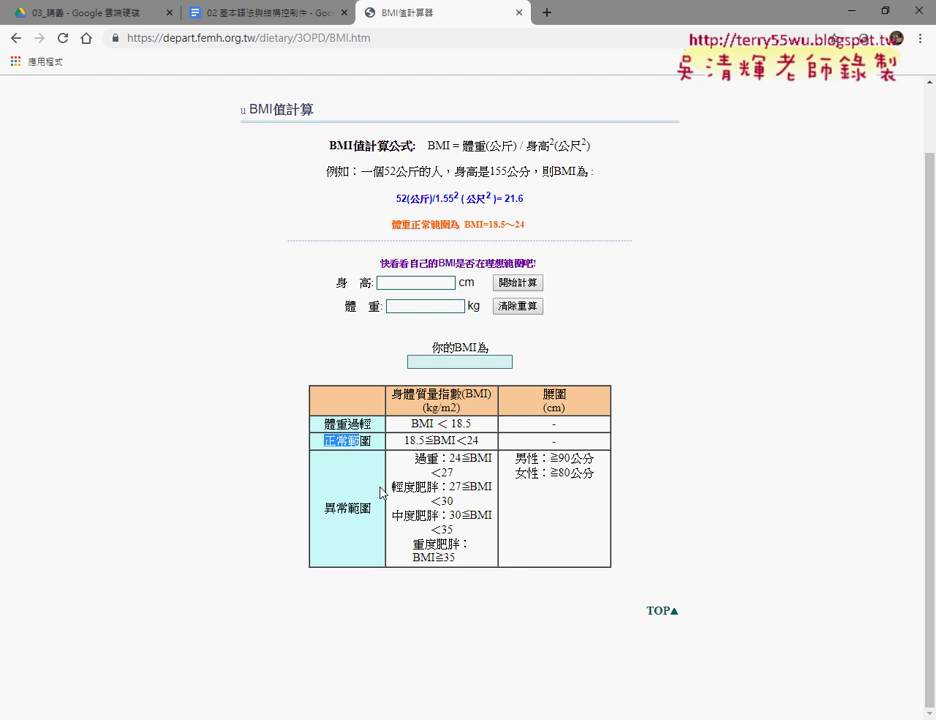
left_click_drag(414, 457, 470, 457)
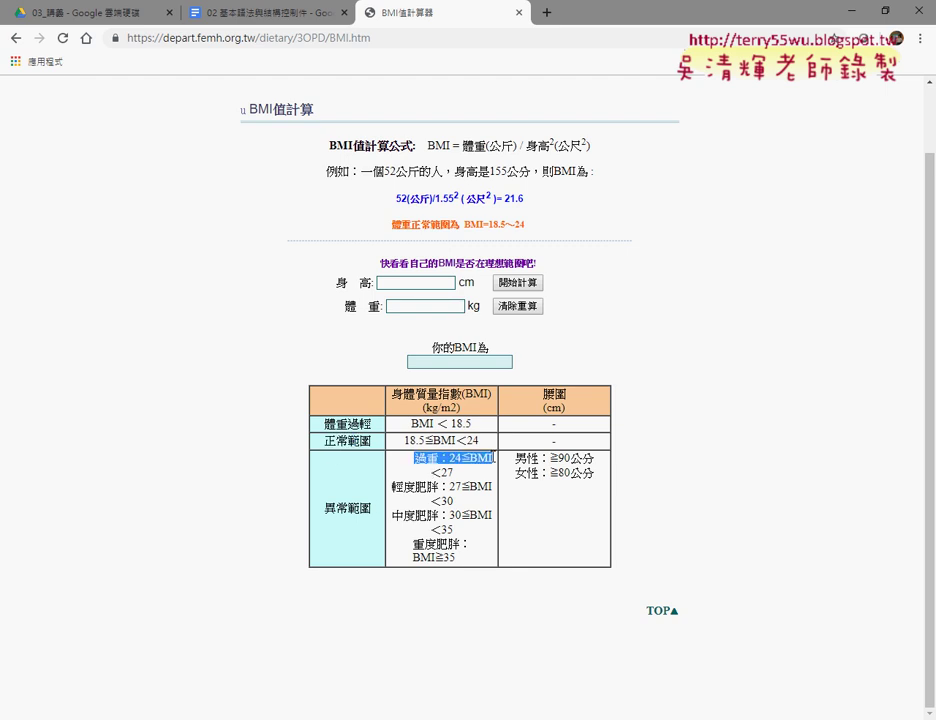
left_click_drag(391, 486, 437, 486)
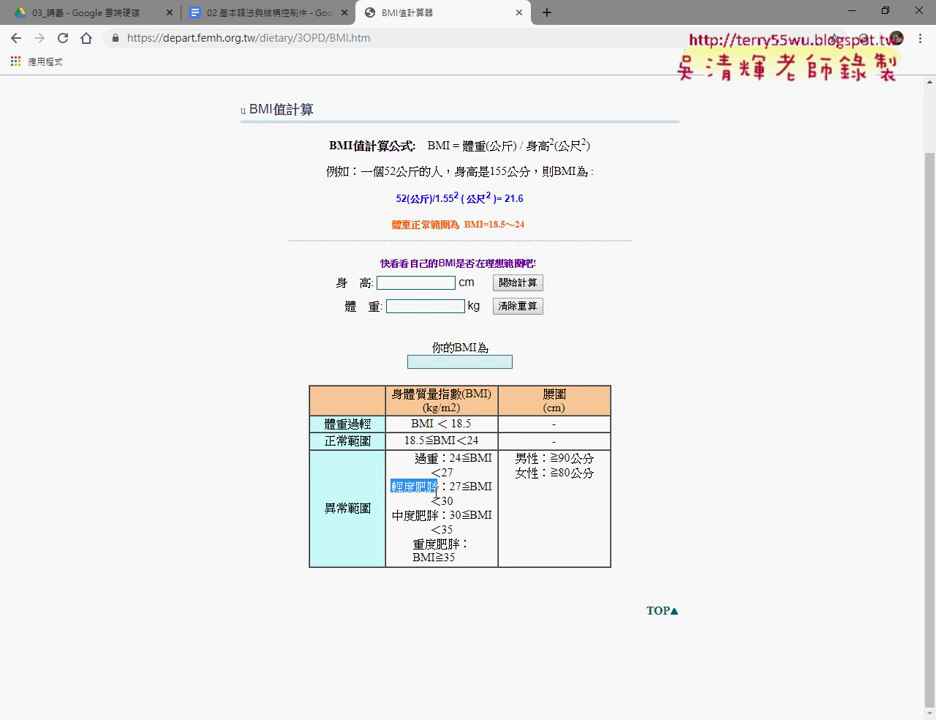
mouse_move(391, 515)
left_mouse_down()
mouse_move(437, 515)
mouse_move(458, 544)
left_mouse_up()
left_click(467, 441)
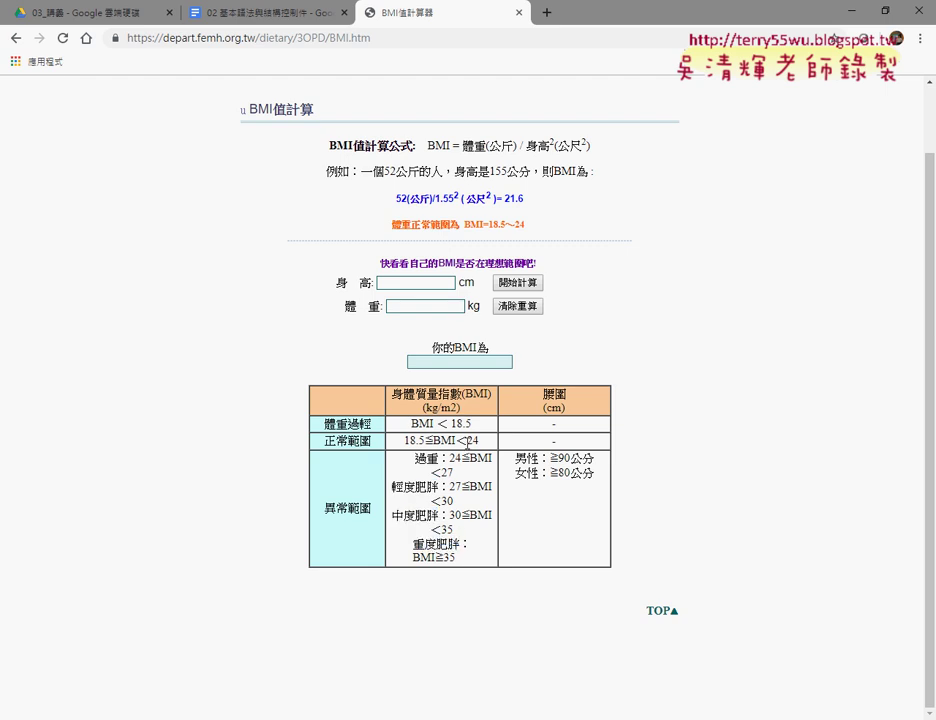